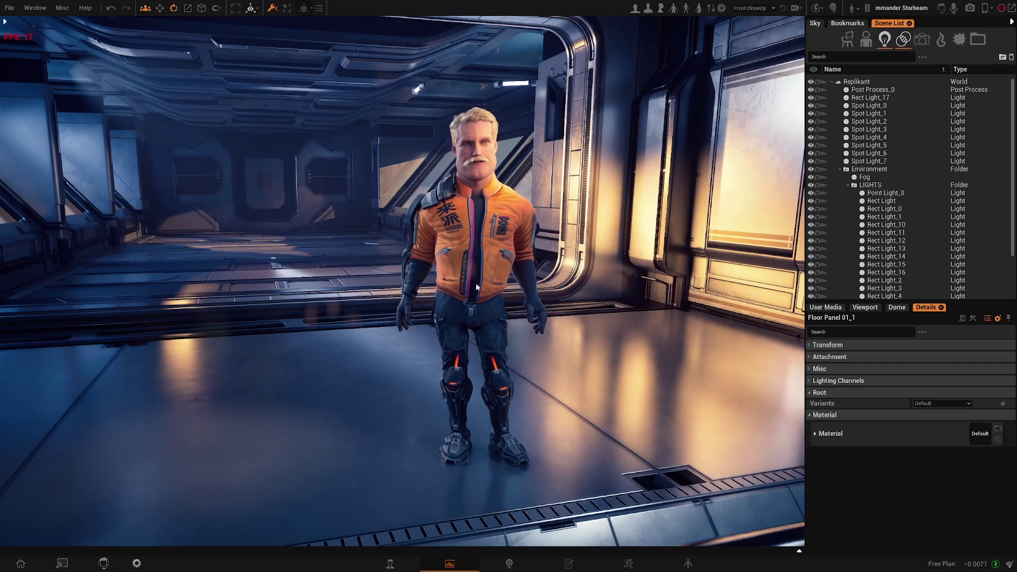
# - Review the Scalability Settings and Upscaling options in the graphics preferences
pyautogui.moveTo(499, 301)
pyautogui.mouseDown(button='right')
pyautogui.moveTo(502, 287)
pyautogui.moveTo(499, 301)
pyautogui.mouseUp(button='right')
pyautogui.press('w')
pyautogui.press('s')
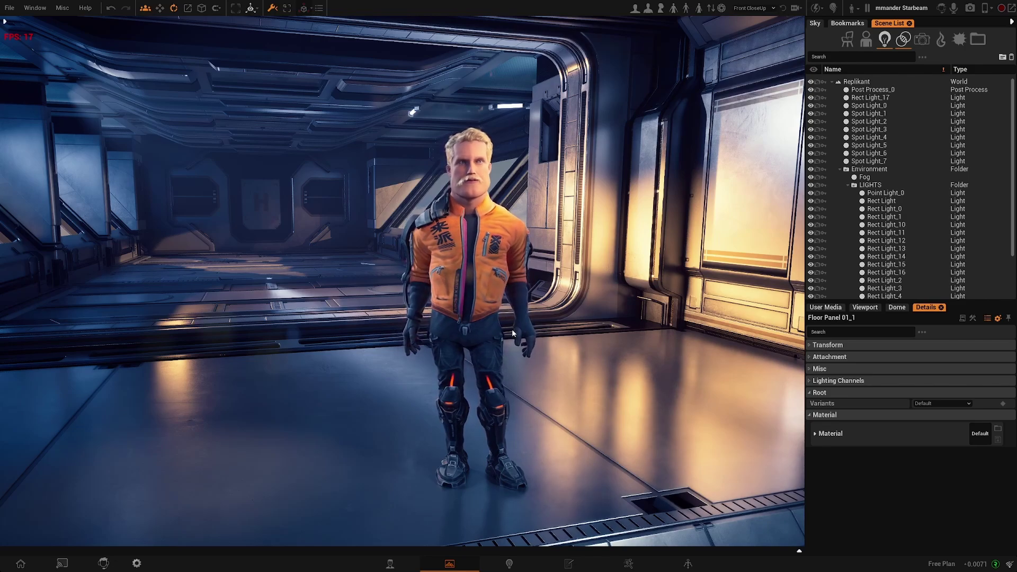
pyautogui.moveTo(511, 335); pyautogui.dragTo(444, 336, button='right')
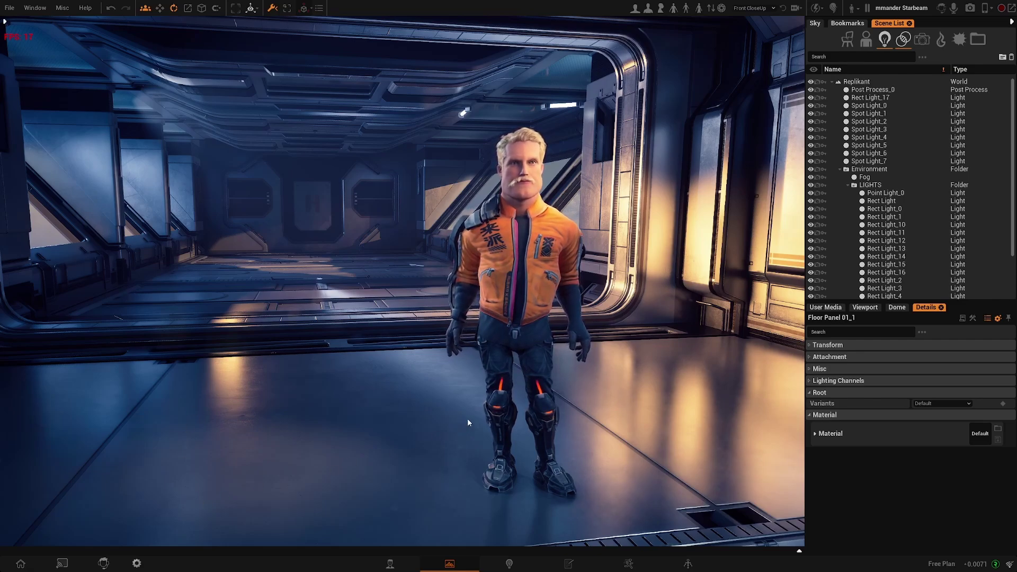
pyautogui.moveTo(474, 404); pyautogui.dragTo(480, 404, button='right')
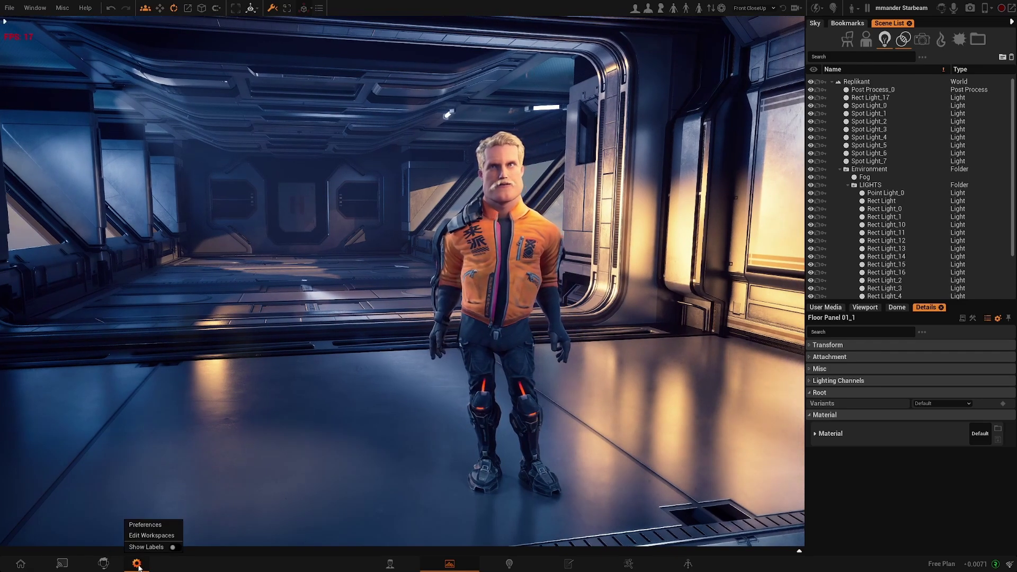
pyautogui.click(147, 524)
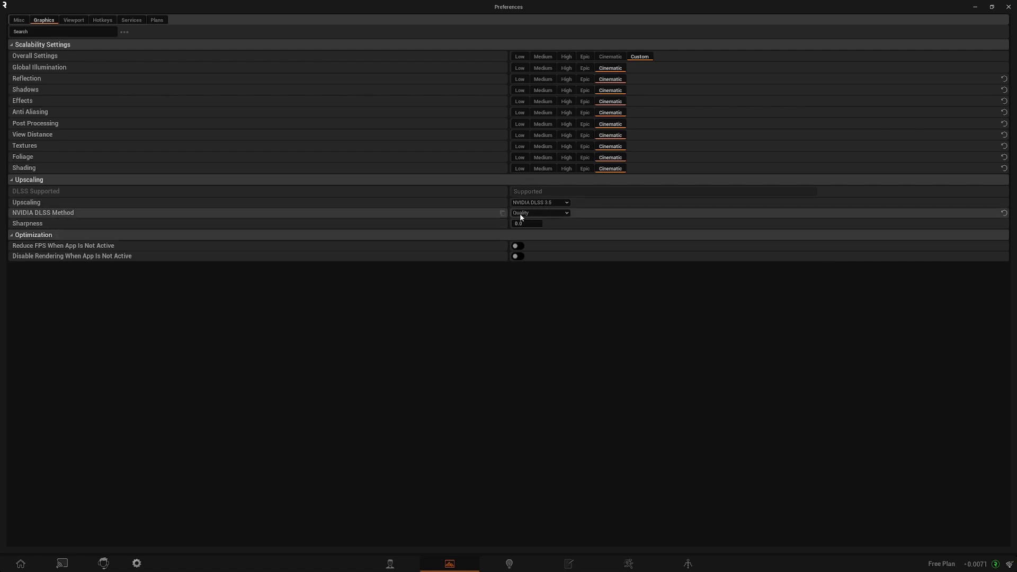
pyautogui.click(1009, 8)
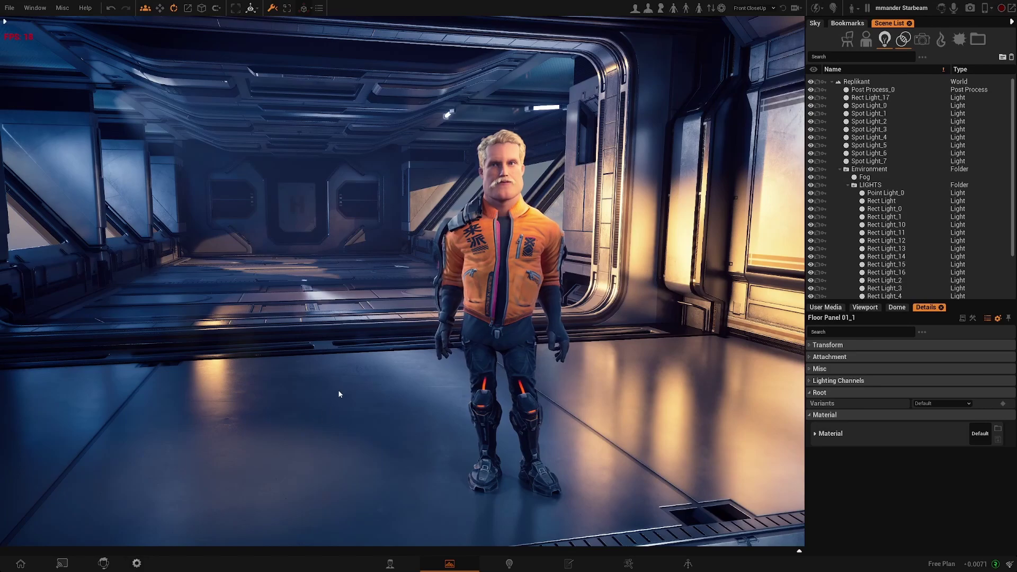
# - Turn on low graphics rendering for the viewport
pyautogui.moveTo(472, 406); pyautogui.dragTo(466, 401, button='right')
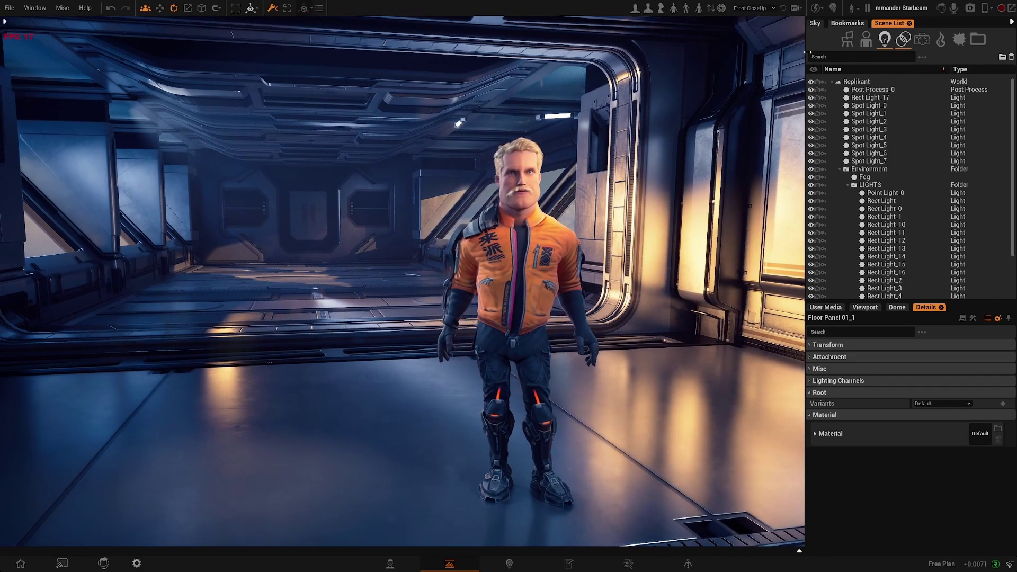
pyautogui.click(815, 8)
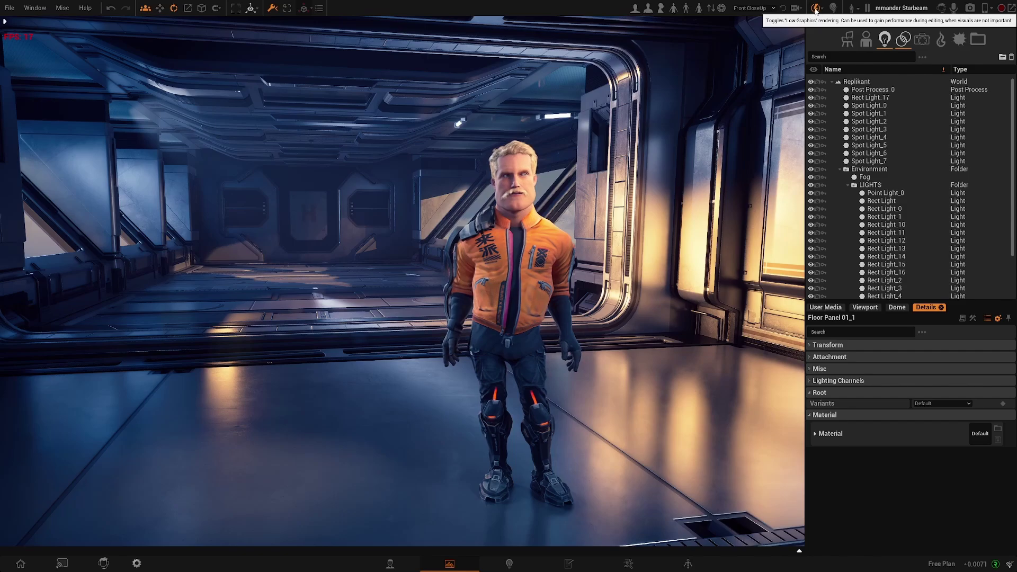
pyautogui.click(816, 9)
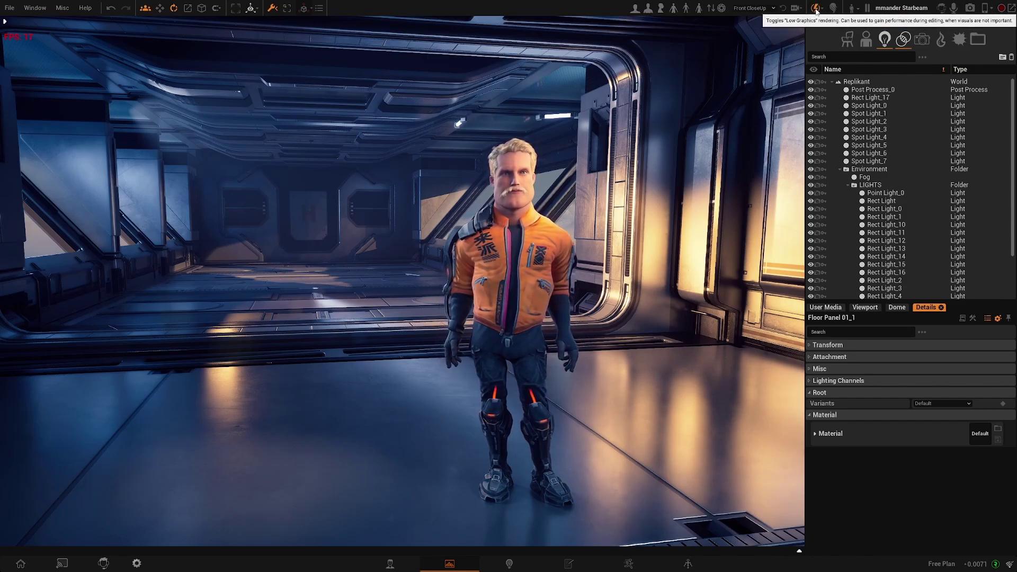
pyautogui.moveTo(625, 212); pyautogui.dragTo(647, 211, button='right')
pyautogui.press('s')
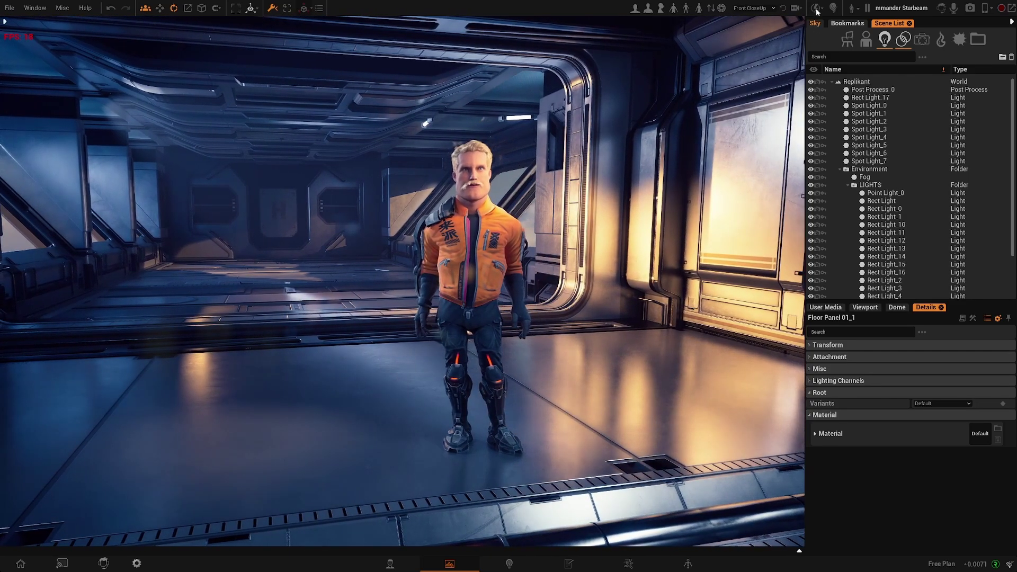
pyautogui.click(816, 9)
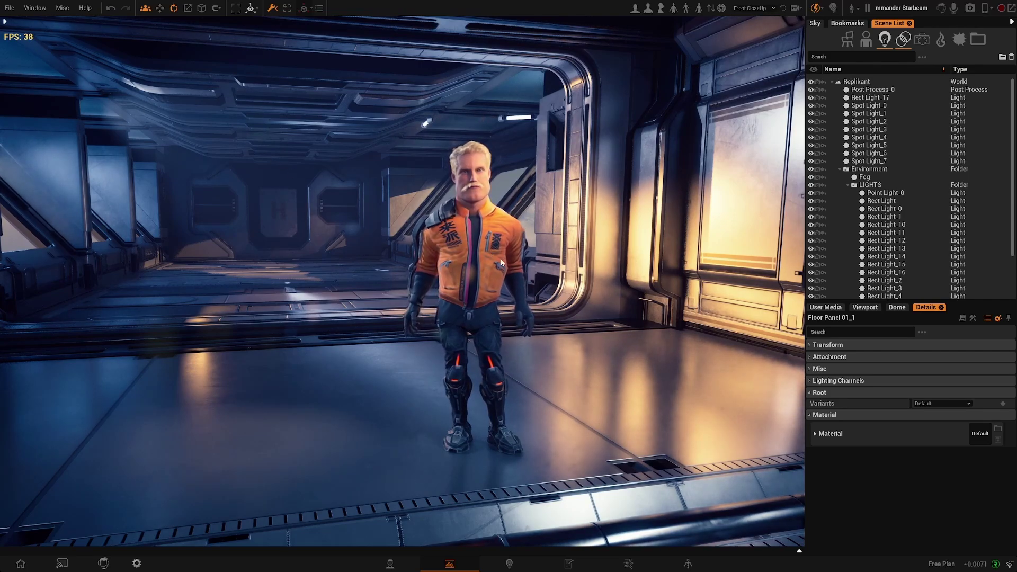
pyautogui.moveTo(500, 261); pyautogui.dragTo(508, 262, button='right')
pyautogui.press('w')
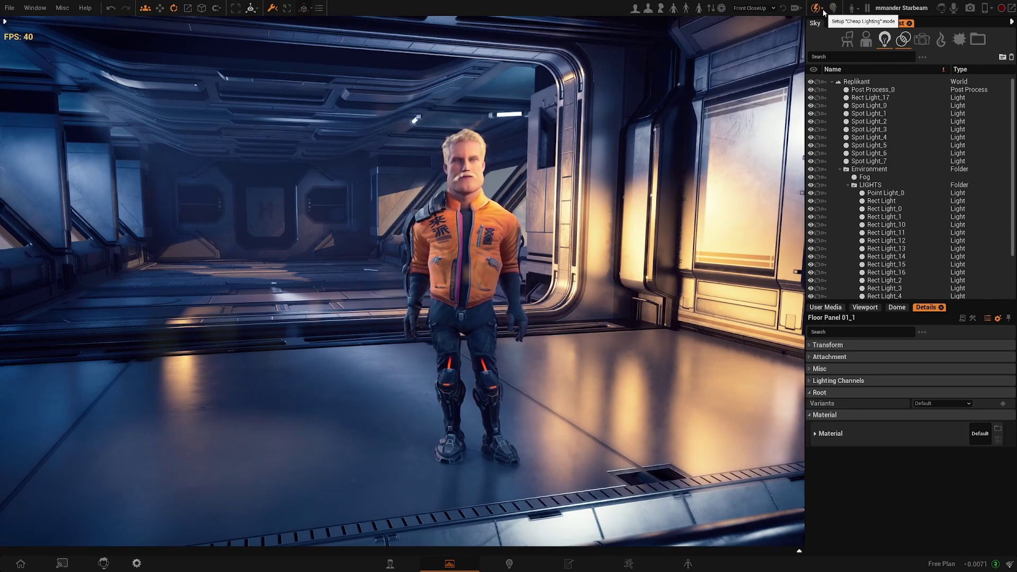
# - Set Global Illumination, Reflection, Shadows and Effects to High for the Cheap Lighting mode
pyautogui.click(823, 9)
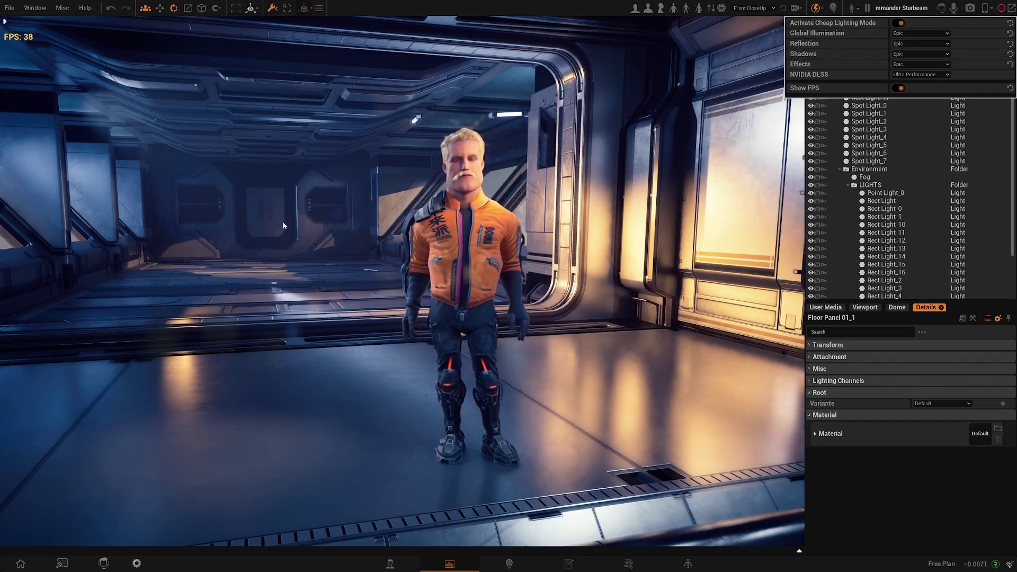
pyautogui.click(920, 34)
pyautogui.click(911, 59)
pyautogui.click(913, 45)
pyautogui.click(909, 70)
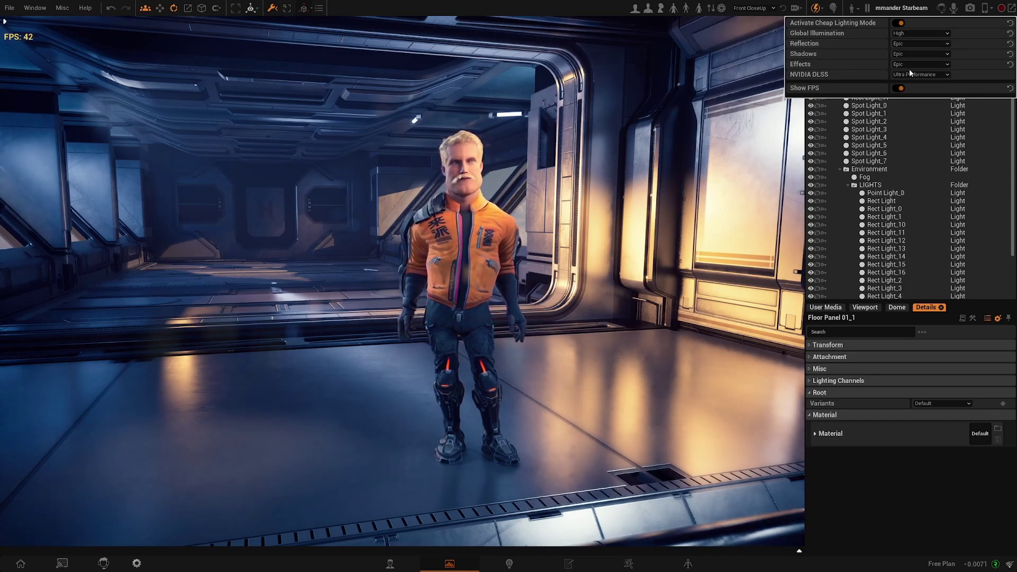
pyautogui.click(911, 54)
pyautogui.click(908, 78)
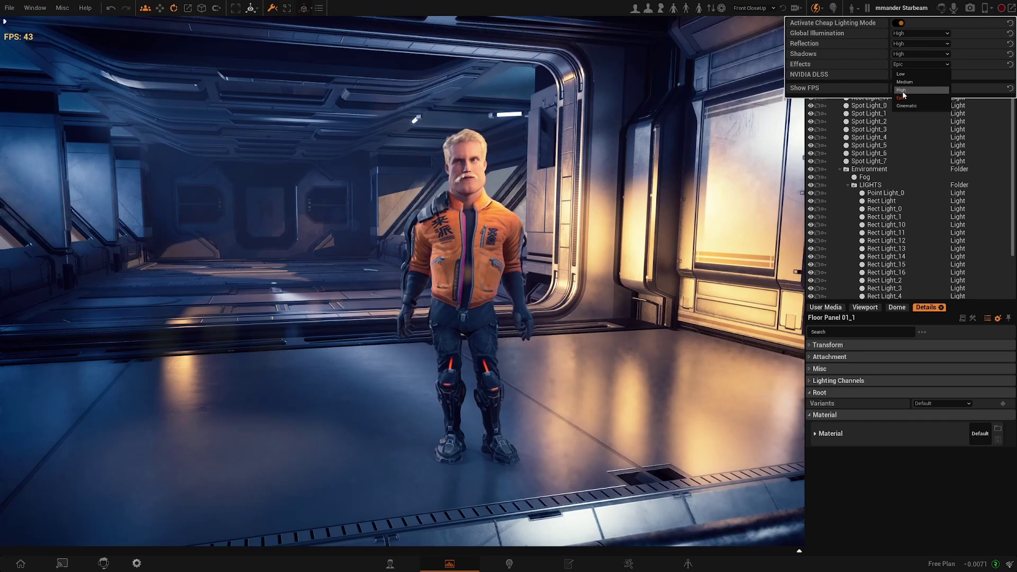
pyautogui.moveTo(520, 222)
pyautogui.mouseDown(button='right')
pyautogui.moveTo(511, 226)
pyautogui.moveTo(567, 236)
pyautogui.moveTo(522, 228)
pyautogui.mouseUp(button='right')
# - Try Global Illumination at Medium in the Cheap Lighting mode, inspect the scene, and set it back to High
pyautogui.click(822, 9)
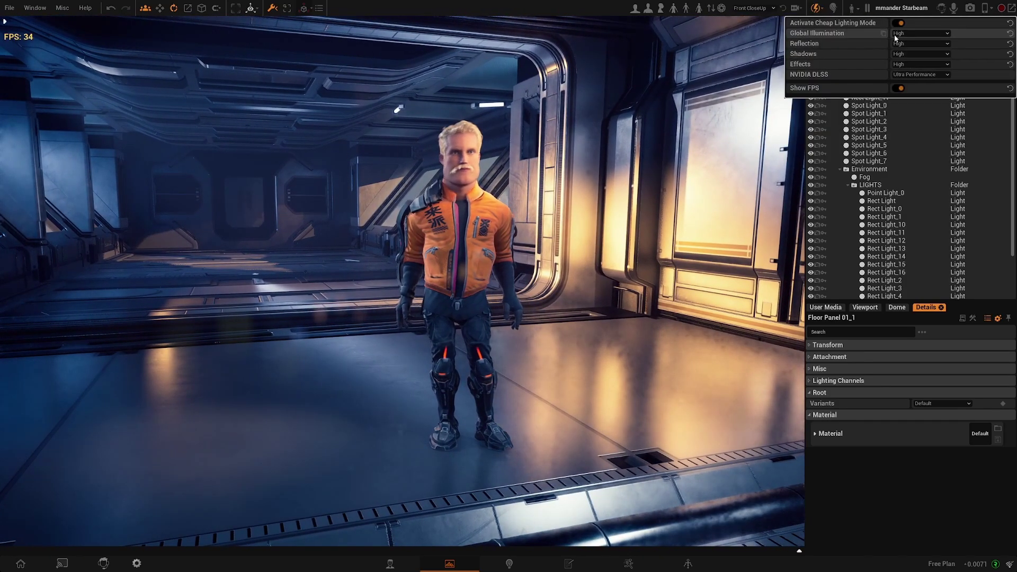
pyautogui.click(906, 34)
pyautogui.click(907, 49)
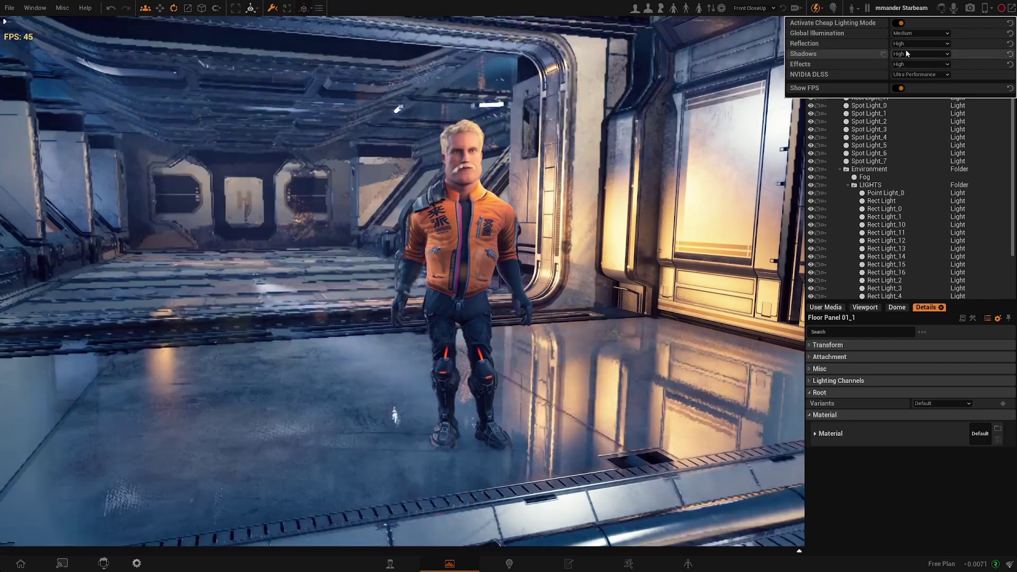
pyautogui.click(349, 233)
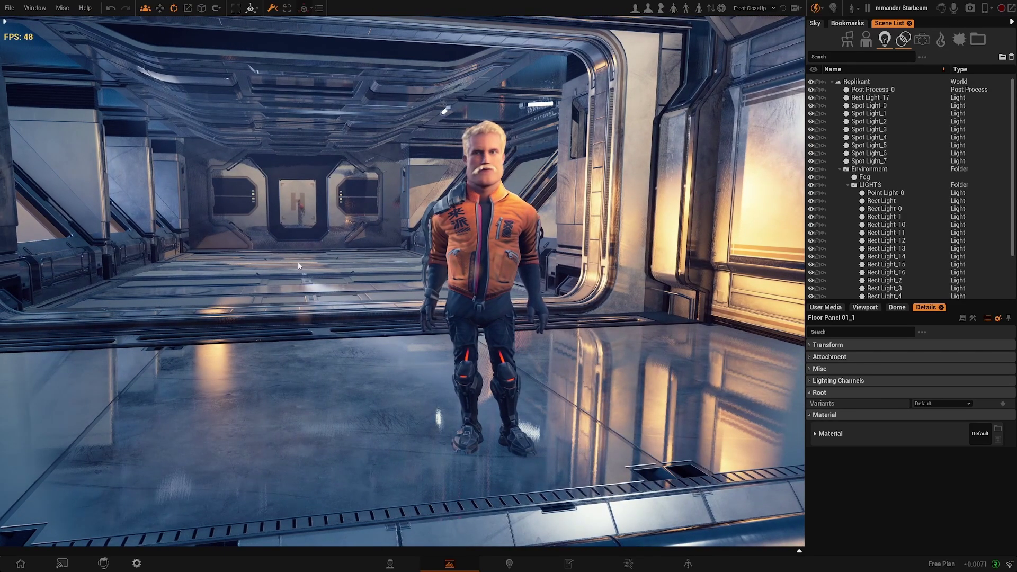
pyautogui.moveTo(595, 328); pyautogui.dragTo(720, 331, button='right')
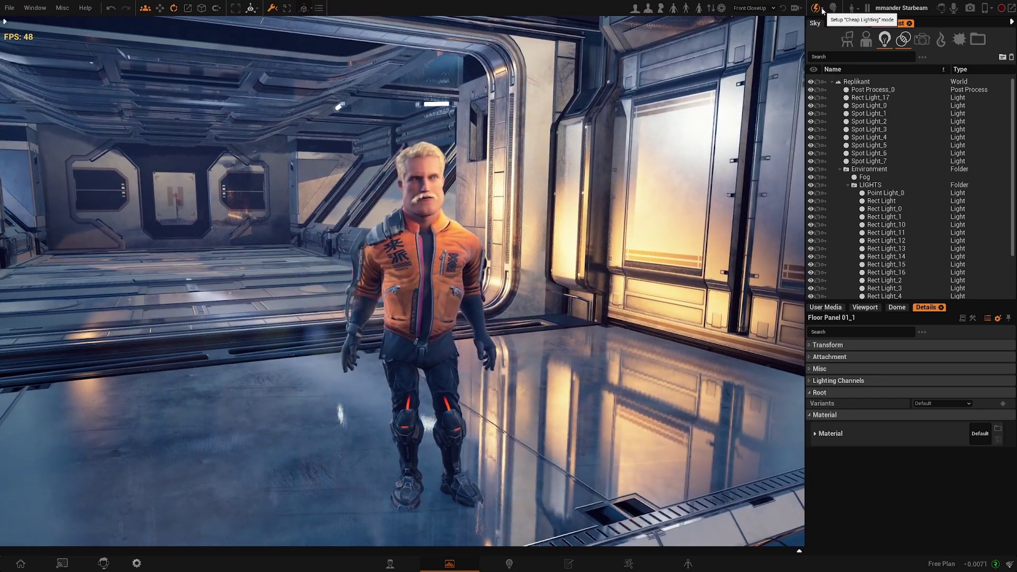
pyautogui.click(817, 6)
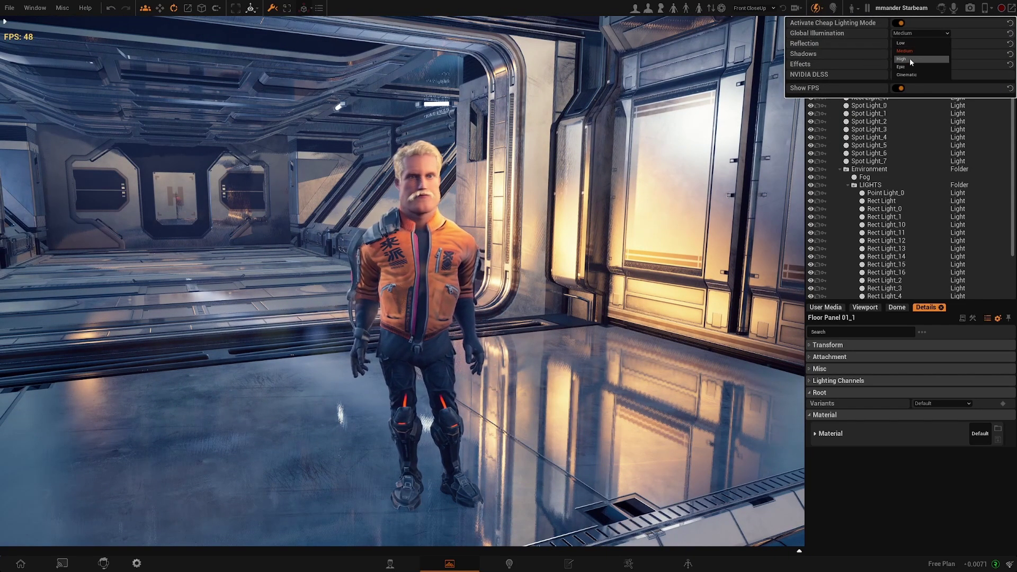
pyautogui.click(907, 59)
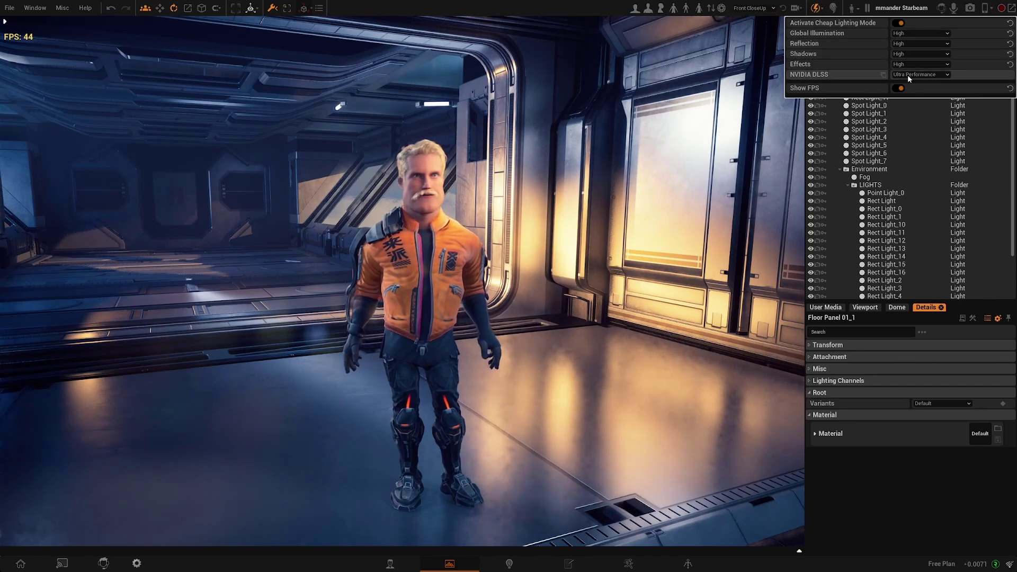
pyautogui.moveTo(148, 145); pyautogui.dragTo(109, 142, button='right')
pyautogui.moveTo(599, 221)
pyautogui.mouseDown(button='right')
pyautogui.moveTo(583, 224)
pyautogui.moveTo(594, 211)
pyautogui.mouseUp(button='right')
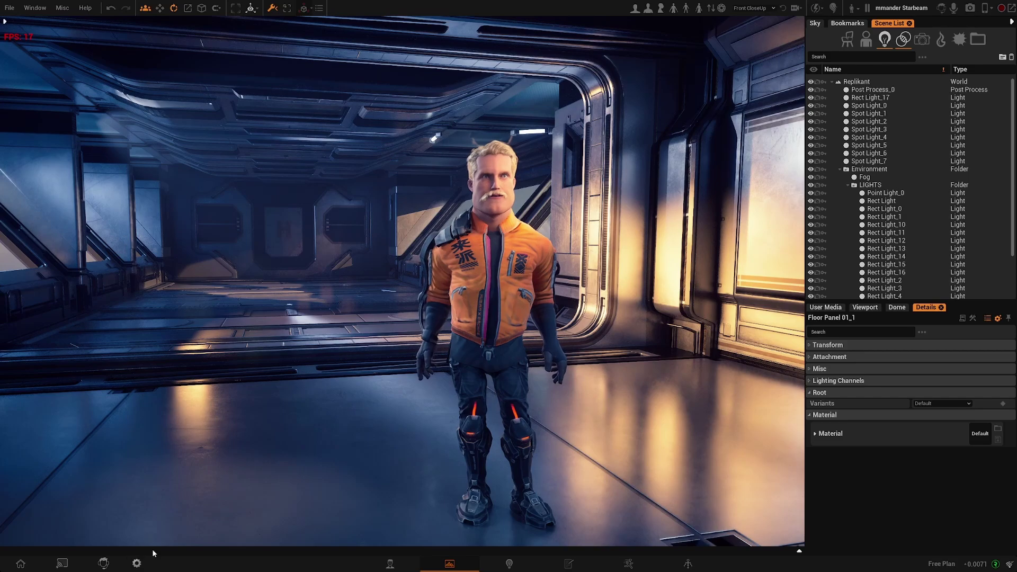
pyautogui.press('s')
pyautogui.moveTo(272, 422); pyautogui.dragTo(273, 433, button='right')
pyautogui.press('w')
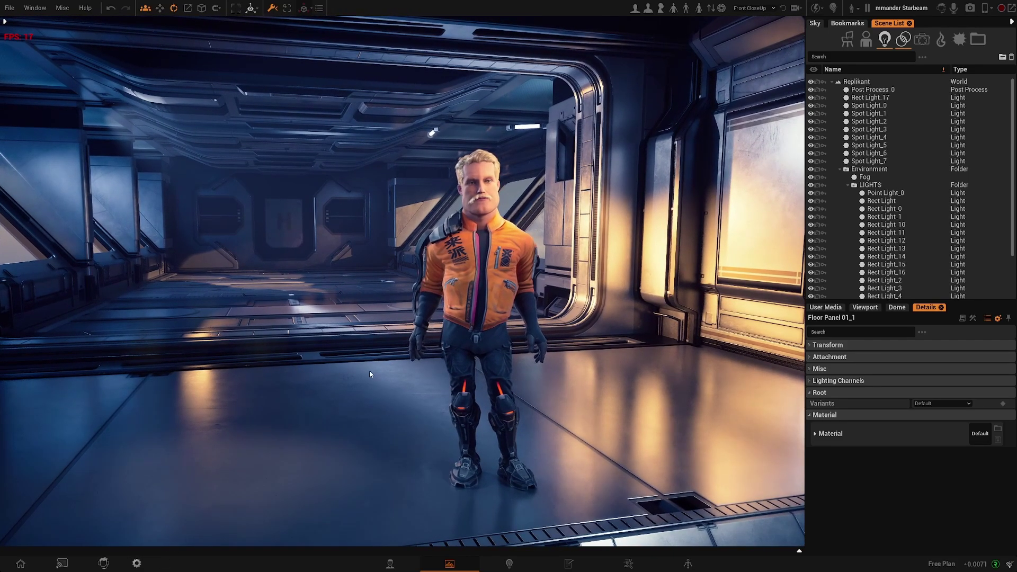
pyautogui.press('d')
pyautogui.moveTo(549, 360); pyautogui.dragTo(528, 361, button='right')
pyautogui.press('a')
pyautogui.press('w')
pyautogui.press('d')
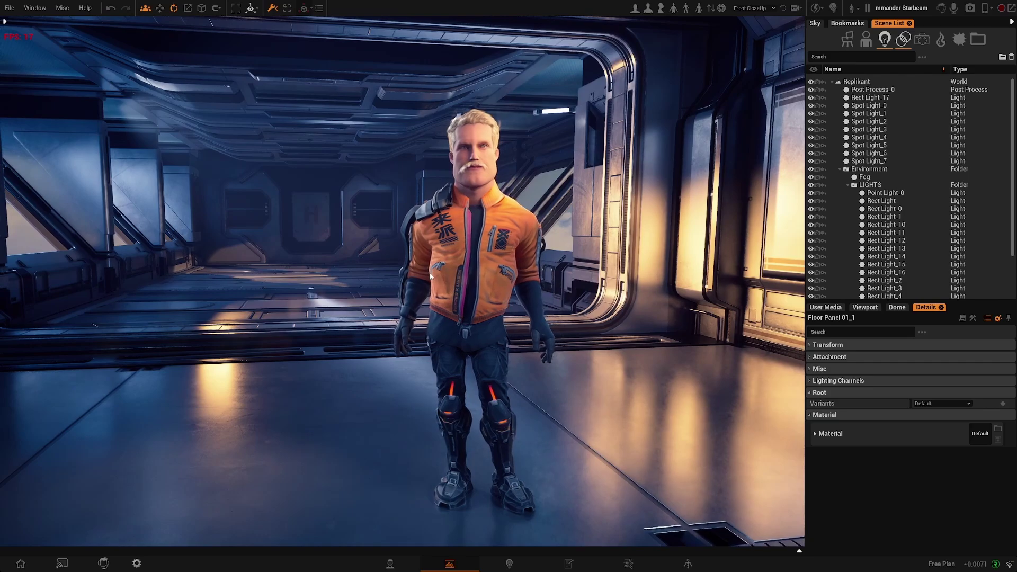
pyautogui.press('s')
pyautogui.moveTo(500, 300); pyautogui.dragTo(494, 300, button='right')
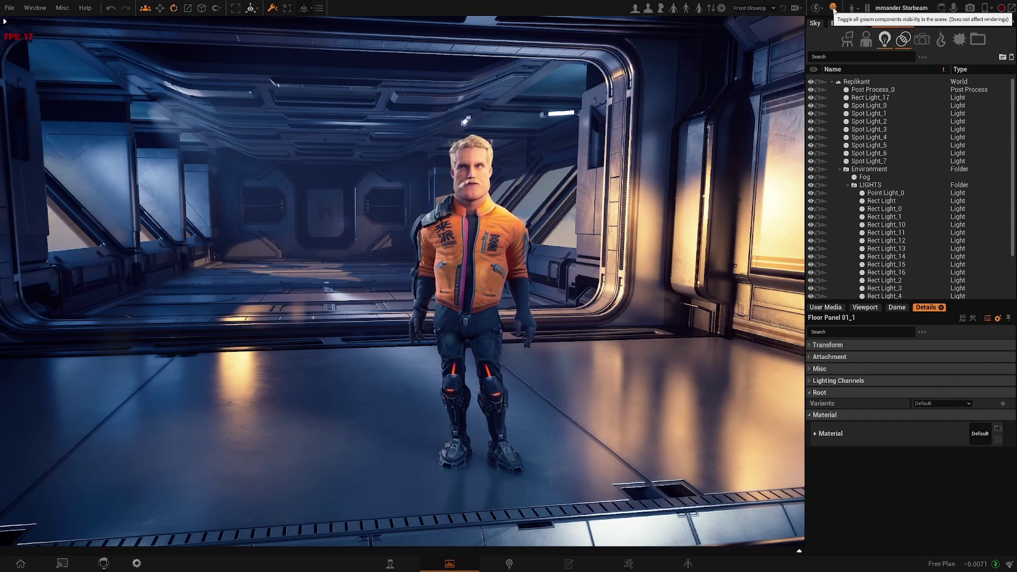
# - Hide all groom components in the scene and check the character without hair
pyautogui.click(833, 8)
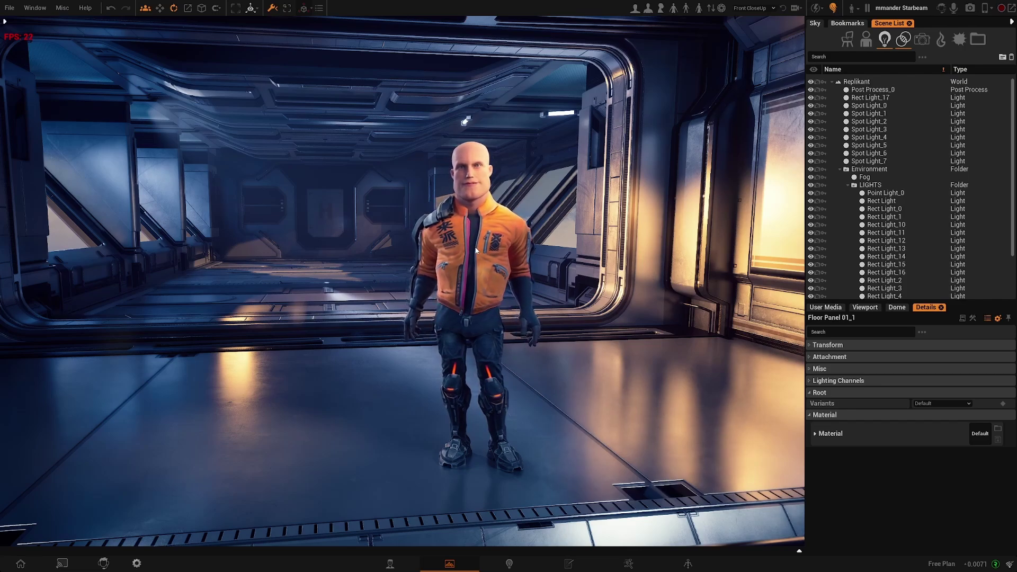
pyautogui.moveTo(403, 281); pyautogui.dragTo(382, 254, button='right')
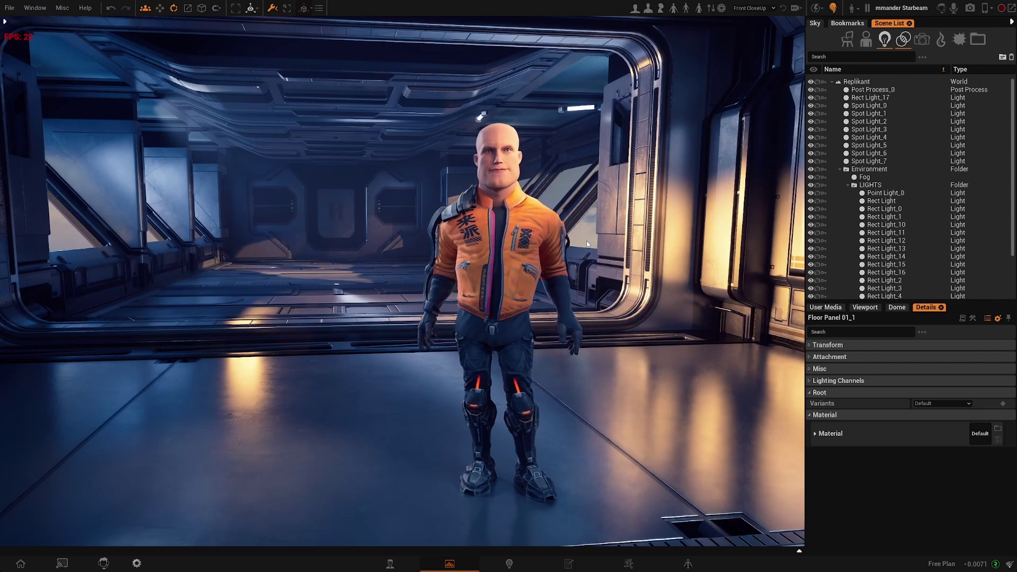
# - Enable the Cheap Lighting mode again and inspect the character in the corridor
pyautogui.click(816, 9)
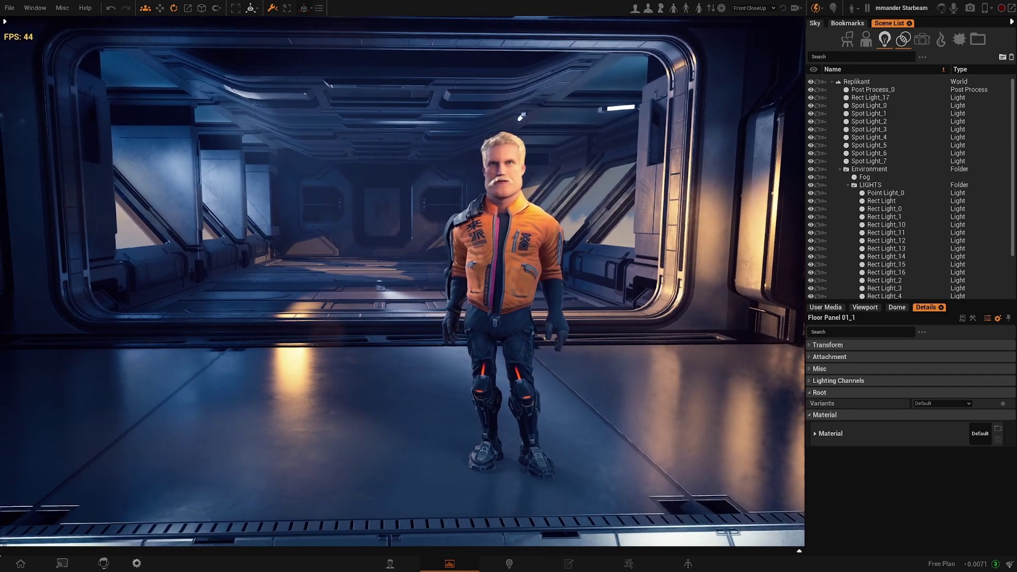
pyautogui.press('w')
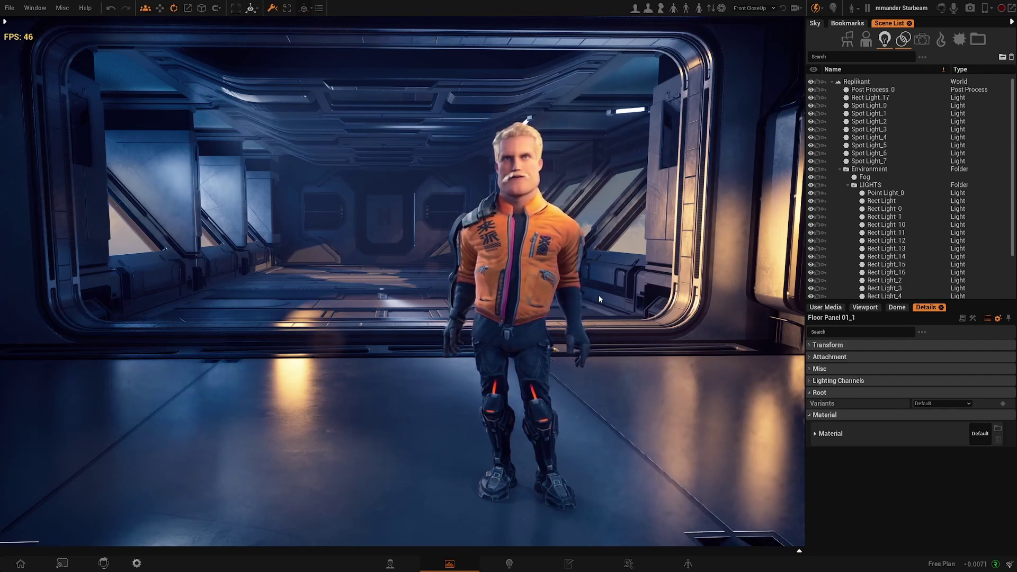
pyautogui.press('s')
pyautogui.moveTo(307, 200); pyautogui.dragTo(307, 194, button='right')
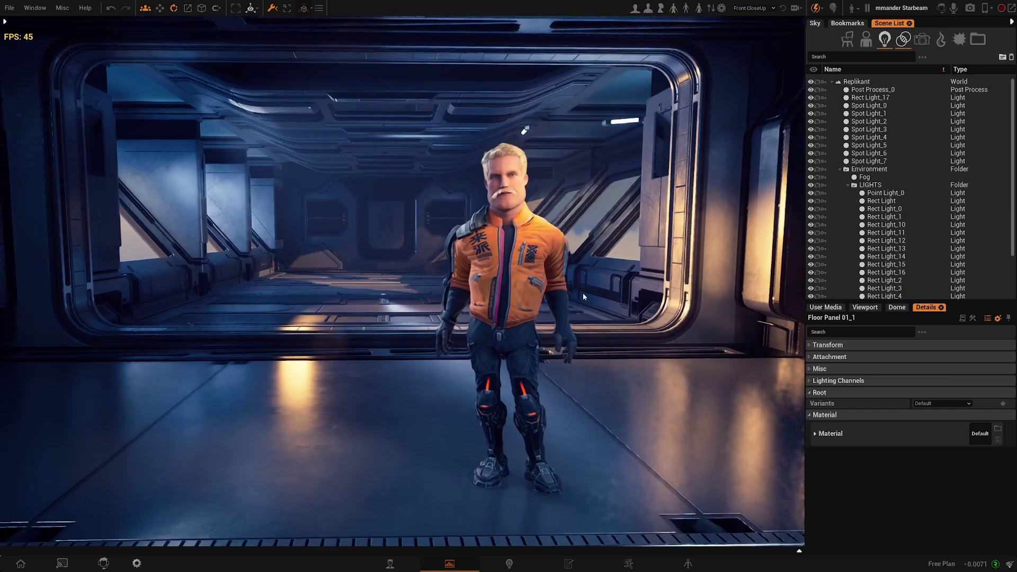
# - Show the light markers in the scene, select Rect Light_16 near the doorway and expand its Misc properties
pyautogui.press('g')
pyautogui.moveTo(516, 279); pyautogui.dragTo(757, 273, button='right')
pyautogui.moveTo(519, 223); pyautogui.dragTo(541, 212, button='right')
pyautogui.press('w')
pyautogui.click(583, 217)
pyautogui.press('s')
pyautogui.click(816, 370)
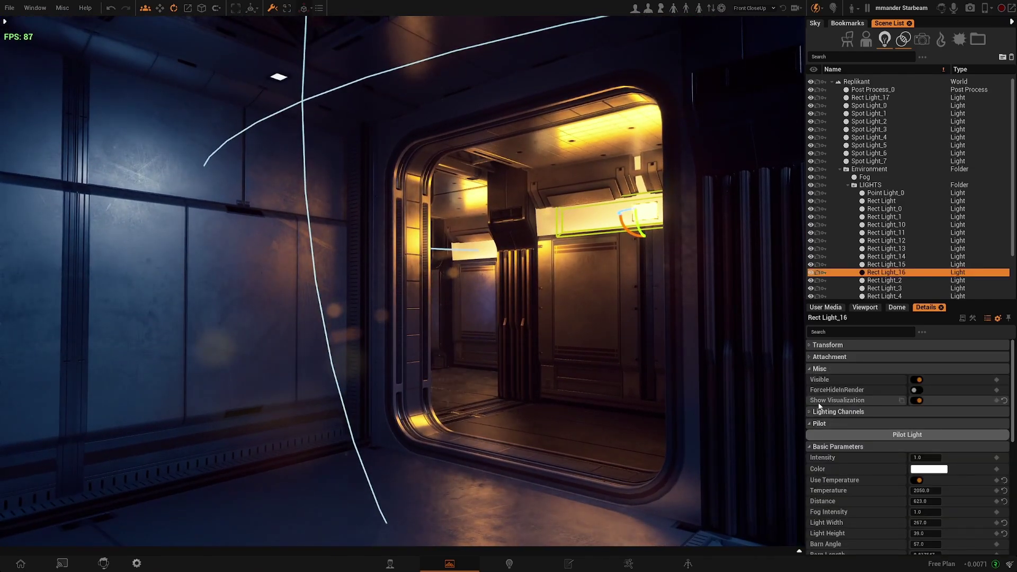
# - Set the Distance of Rect Light_16 to 723
pyautogui.moveTo(529, 369); pyautogui.dragTo(522, 366, button='right')
pyautogui.press('s')
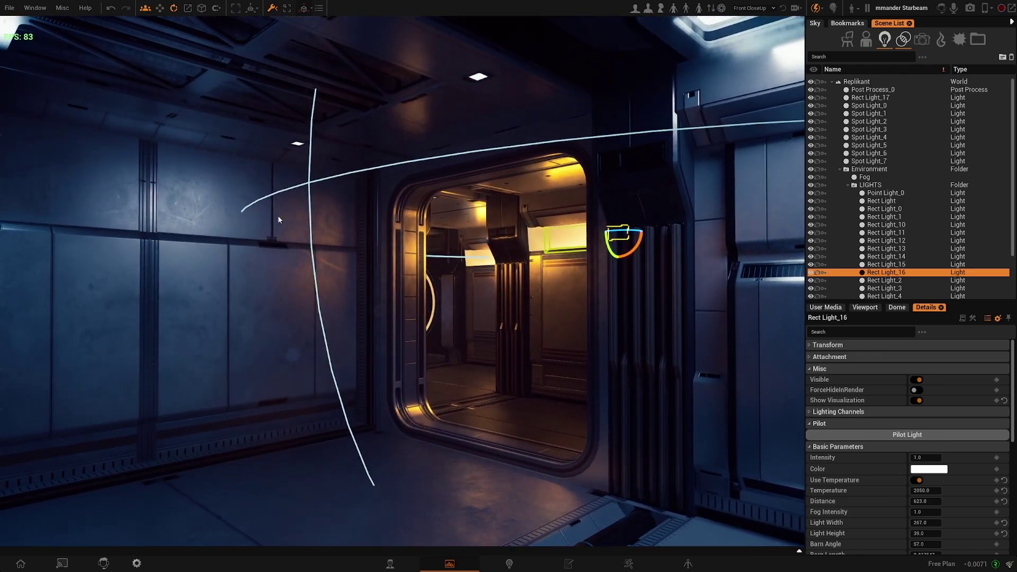
pyautogui.moveTo(522, 355); pyautogui.dragTo(512, 337, button='right')
pyautogui.press('s')
pyautogui.scroll(-3, 980, 475)
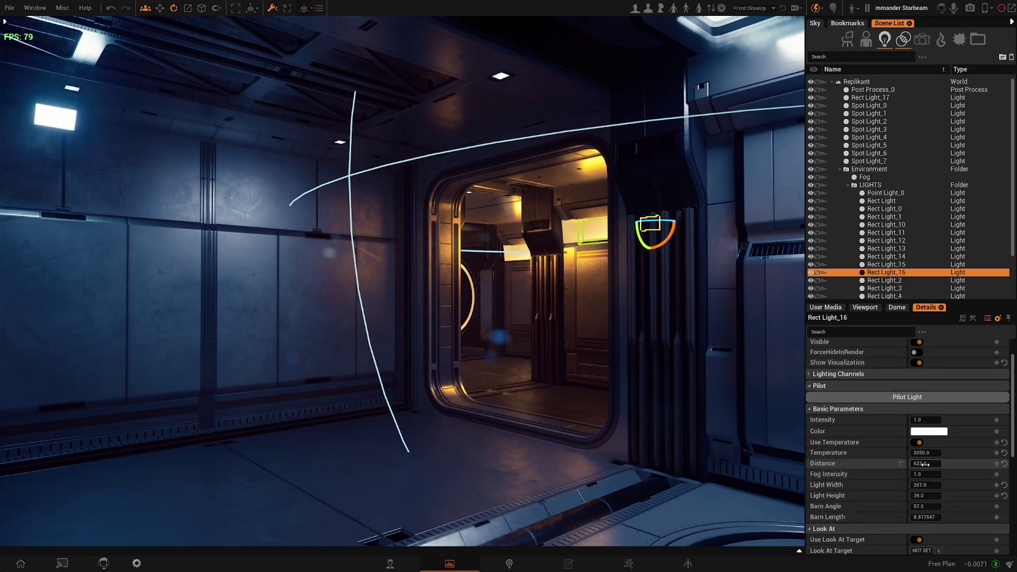
pyautogui.moveTo(925, 463); pyautogui.dragTo(964, 464)
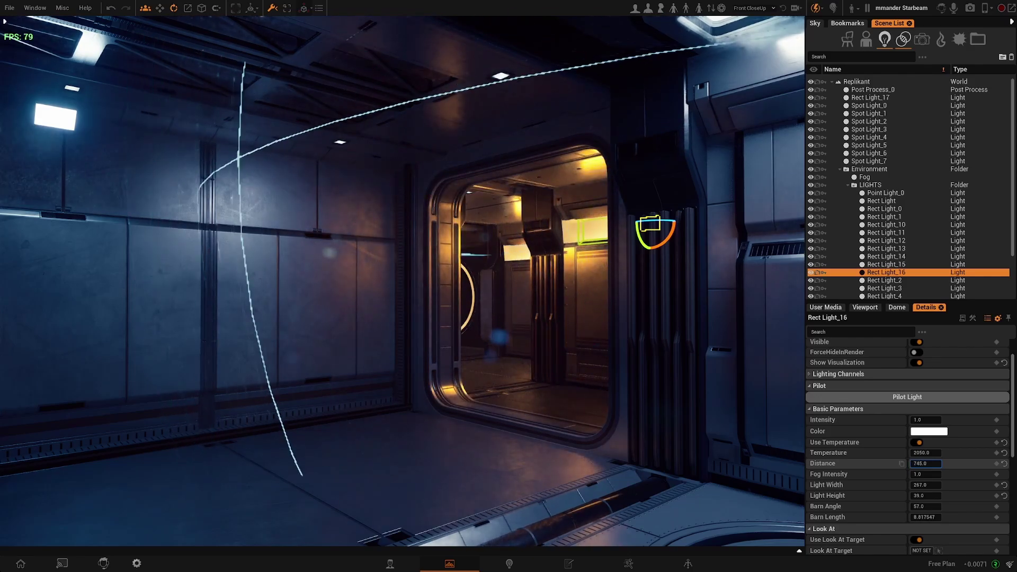
# - Return to the character and enlarge the scene list area so that the remaining light entries fit
pyautogui.moveTo(440, 329); pyautogui.dragTo(525, 331, button='right')
pyautogui.press('w')
pyautogui.moveTo(615, 214); pyautogui.dragTo(424, 211, button='right')
pyautogui.press('s')
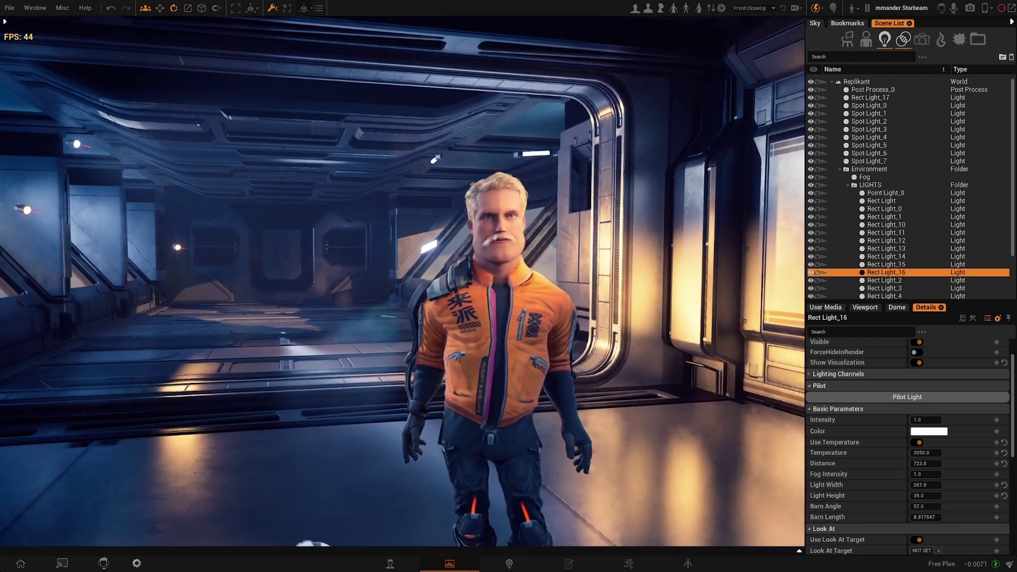
pyautogui.moveTo(928, 300); pyautogui.dragTo(920, 390)
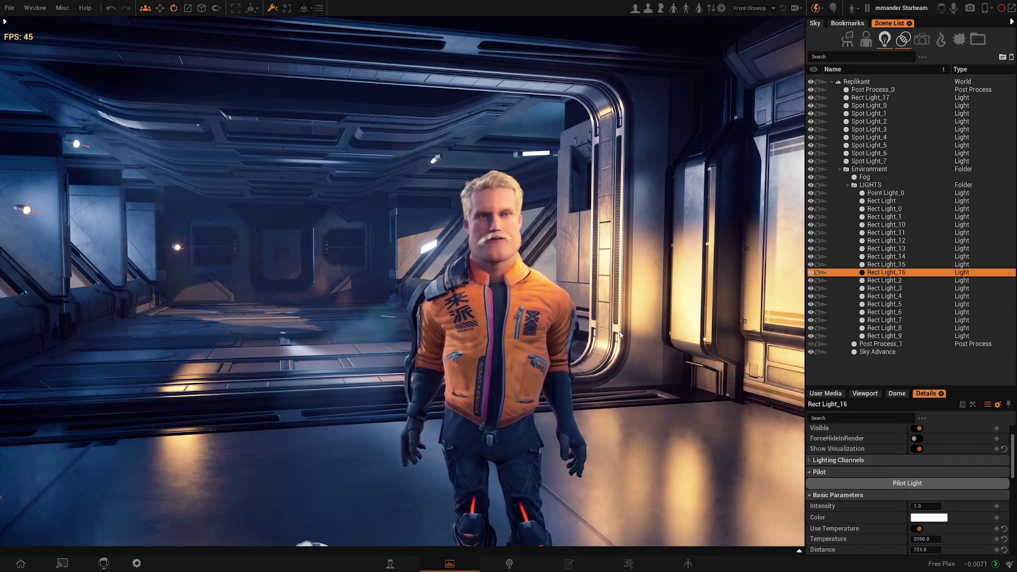
# - Enlarge the details area of Rect Light_16 so that all its basic parameters fit
pyautogui.press('s')
pyautogui.moveTo(482, 257)
pyautogui.mouseDown(button='right')
pyautogui.moveTo(553, 255)
pyautogui.moveTo(479, 255)
pyautogui.mouseUp(button='right')
pyautogui.press('d')
pyautogui.scroll(-2, 895, 479)
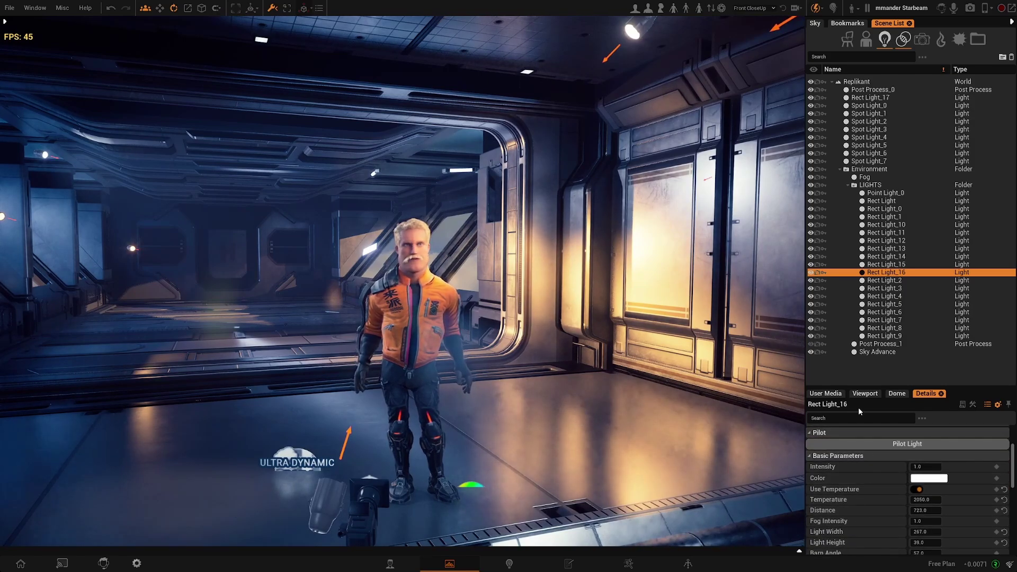
pyautogui.moveTo(878, 387); pyautogui.dragTo(895, 326)
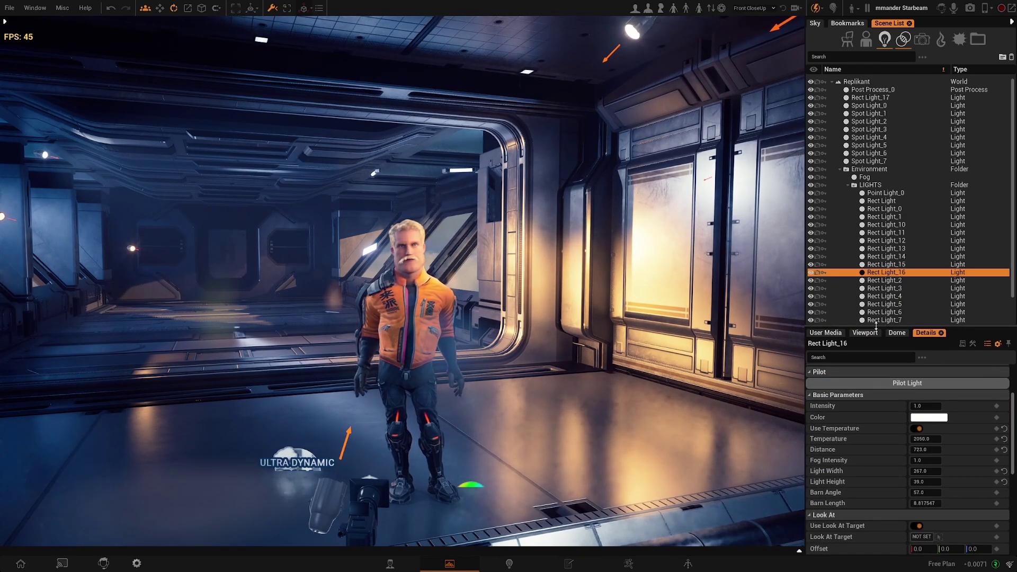
# - Face the character from the front in the corridor and select Spot Light_7 in the scene list
pyautogui.press('d')
pyautogui.moveTo(711, 370); pyautogui.dragTo(625, 372, button='right')
pyautogui.press('w')
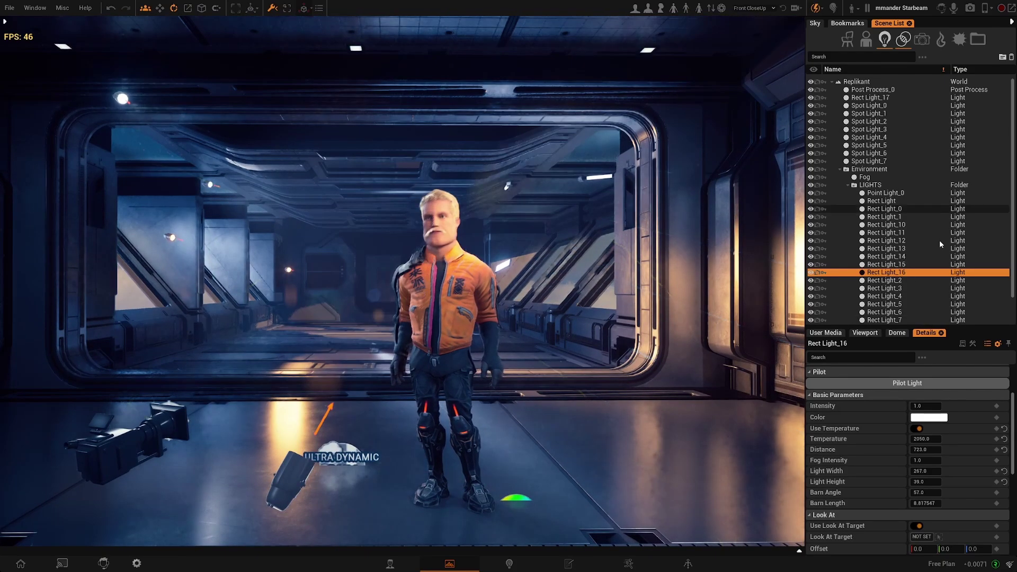
pyautogui.scroll(-2, 916, 279)
pyautogui.scroll(2, 890, 195)
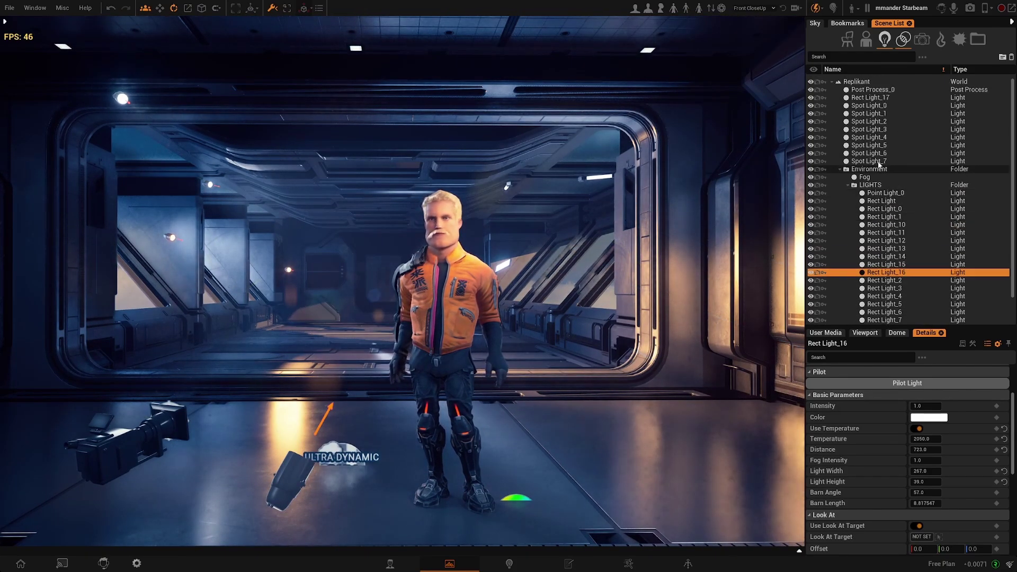
pyautogui.click(874, 161)
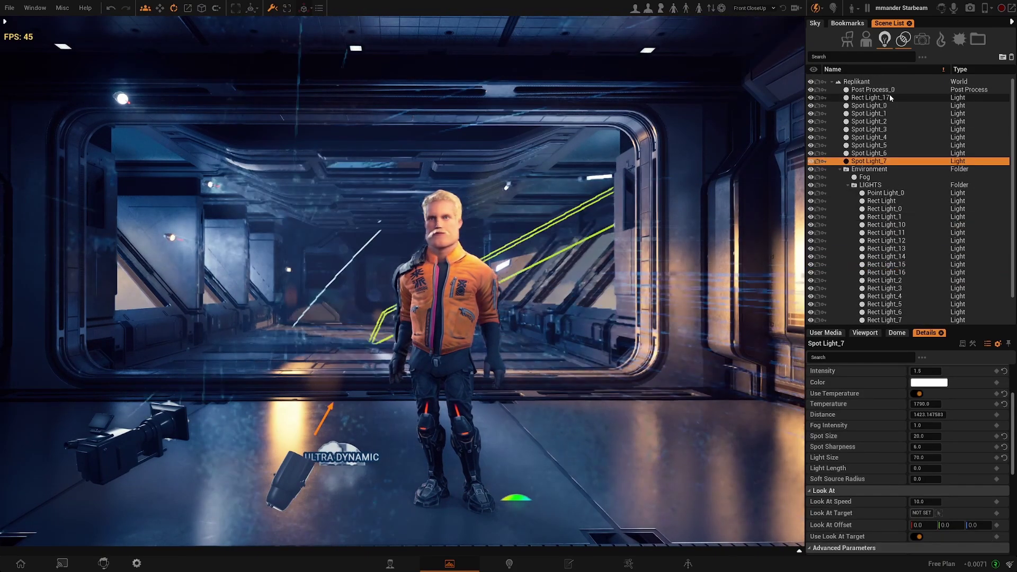
# - Hide the LIGHTS folder, inspect the character under the remaining lights and show the folder again
pyautogui.click(812, 186)
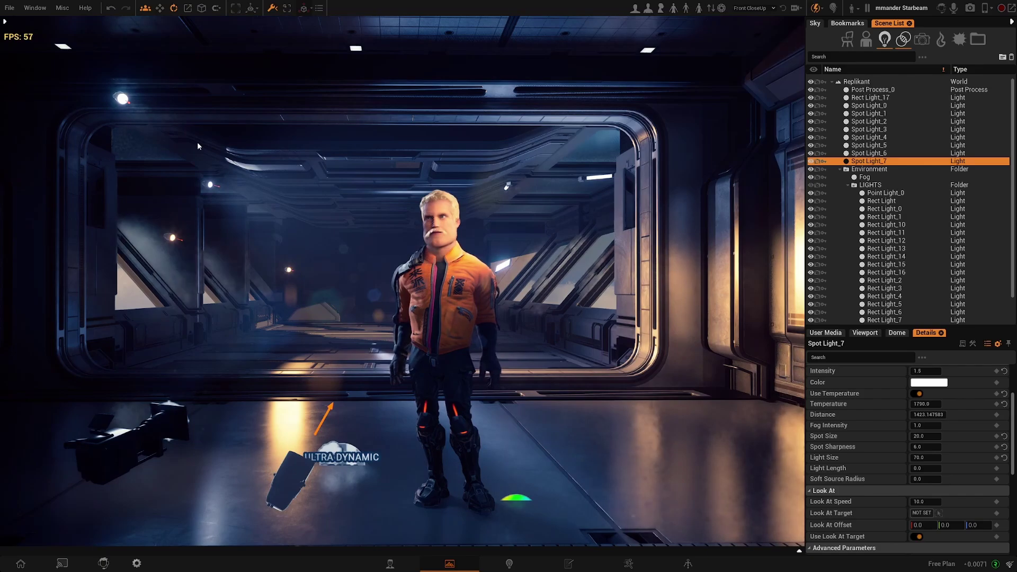
pyautogui.moveTo(358, 234); pyautogui.dragTo(378, 270, button='right')
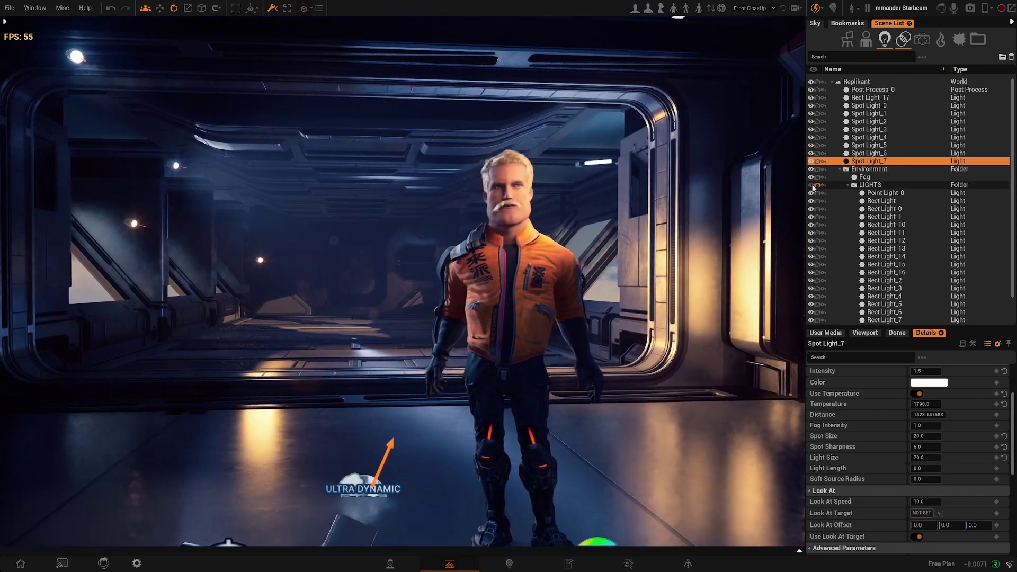
pyautogui.click(811, 187)
# - Select the character Commander Starbeam, hide the light markers in the scene and inspect the corridor around him
pyautogui.moveTo(596, 303); pyautogui.dragTo(623, 302, button='right')
pyautogui.click(554, 287)
pyautogui.moveTo(554, 288); pyautogui.dragTo(524, 304, button='right')
pyautogui.press('g')
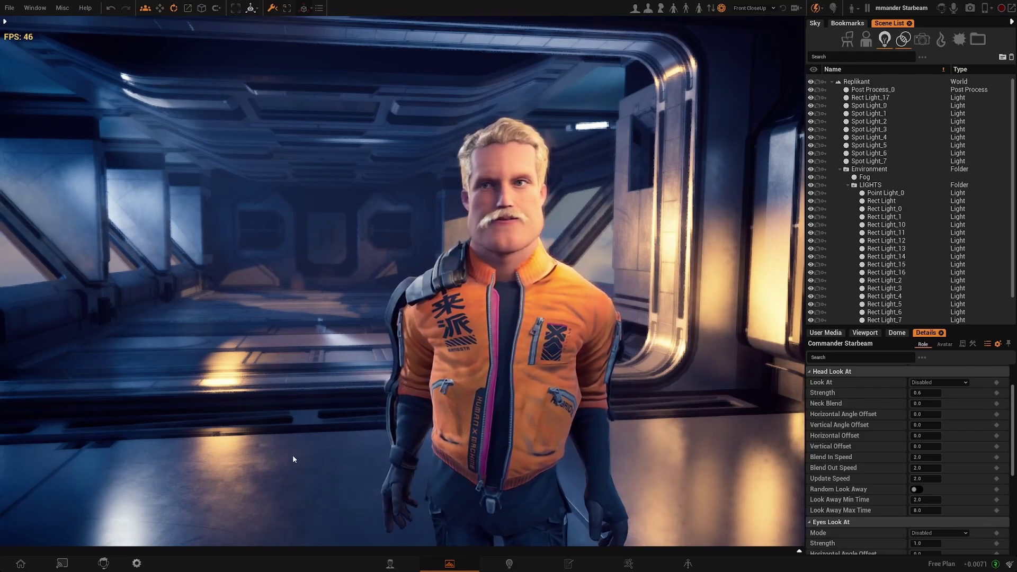
pyautogui.moveTo(402, 317); pyautogui.dragTo(474, 317, button='right')
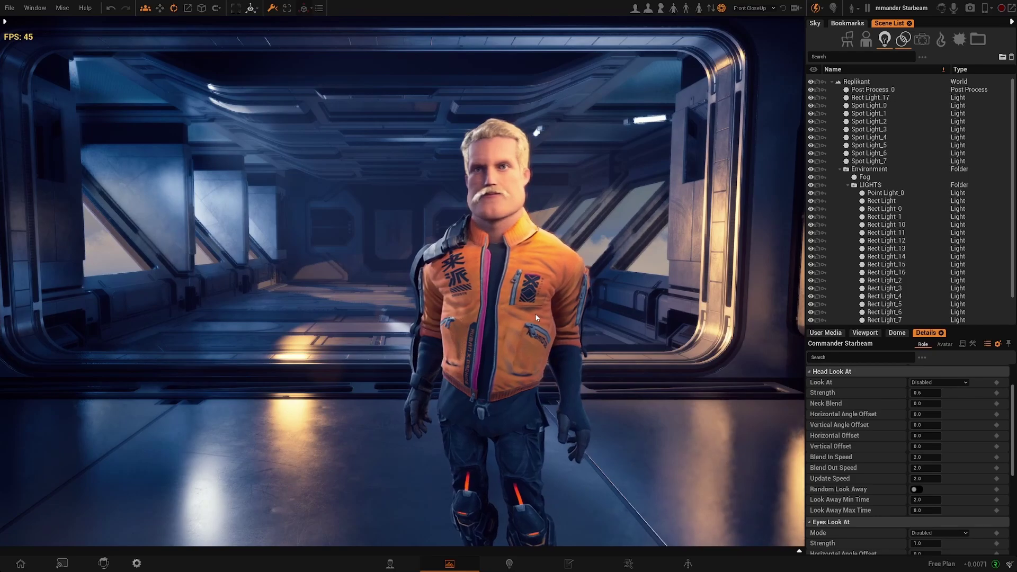
# - Switch Low Graphics rendering off and on again for comparison, and view the character at full length
pyautogui.click(818, 10)
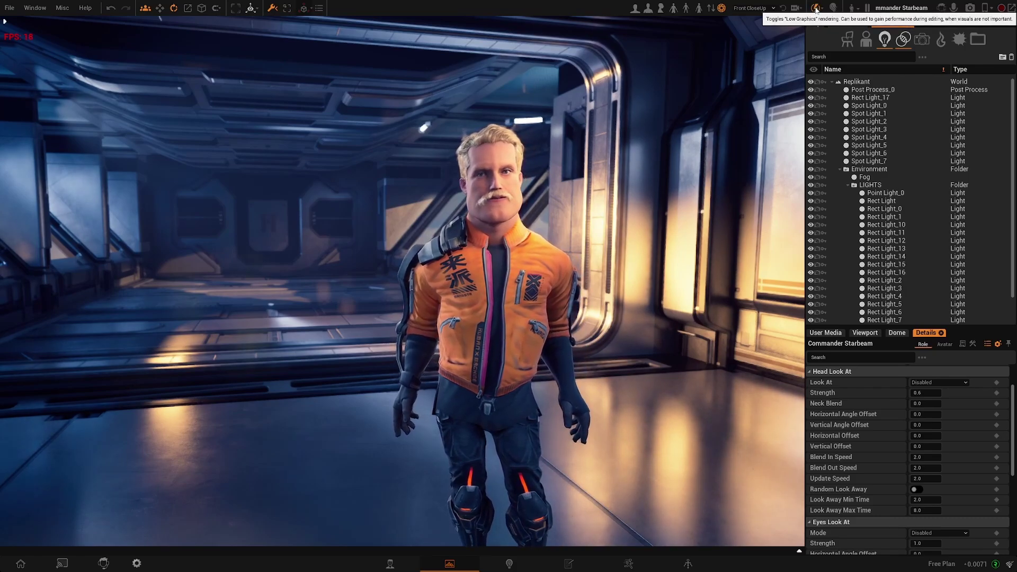
pyautogui.click(815, 9)
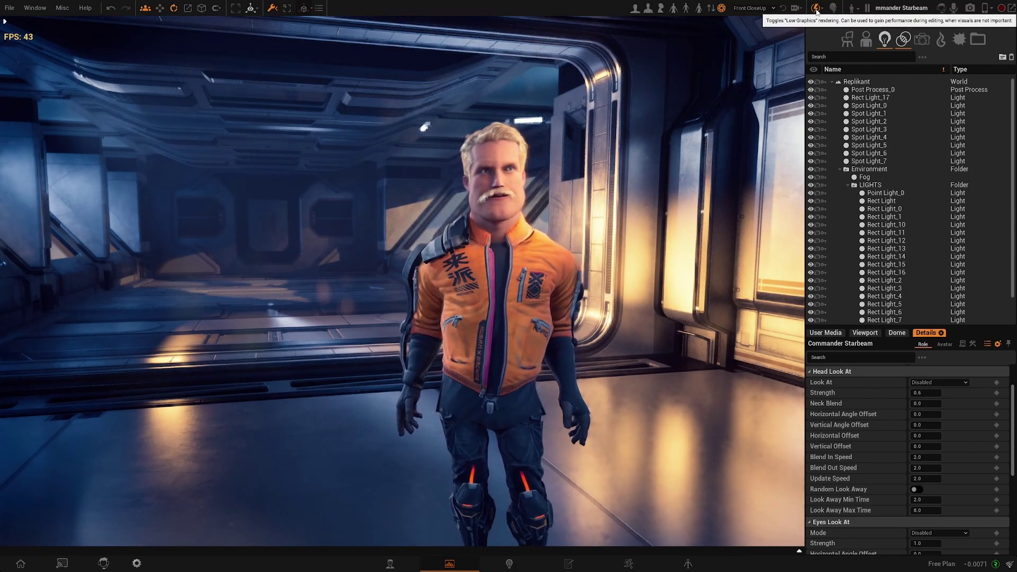
pyautogui.moveTo(601, 288); pyautogui.dragTo(550, 285, button='right')
pyautogui.press('s')
pyautogui.press('d')
pyautogui.press('q')
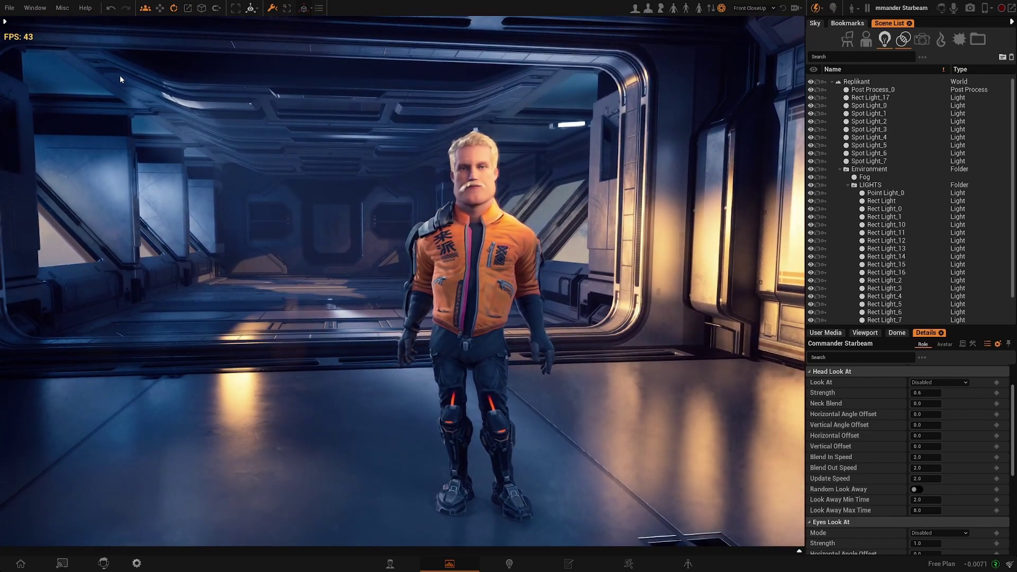
# - Open the Low Graphics settings and examine the available NVIDIA DLSS modes
pyautogui.click(816, 8)
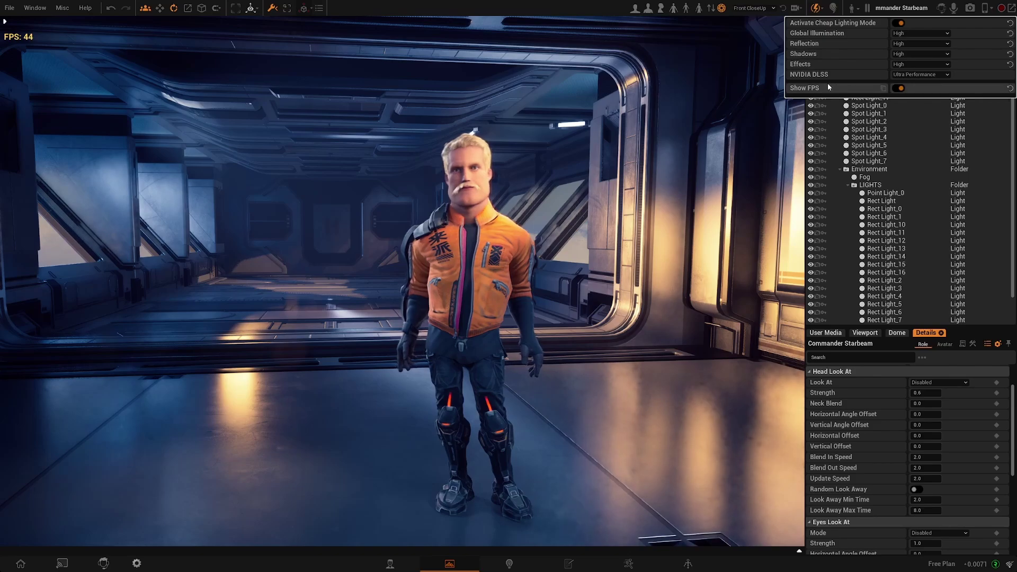
pyautogui.click(939, 75)
pyautogui.click(969, 78)
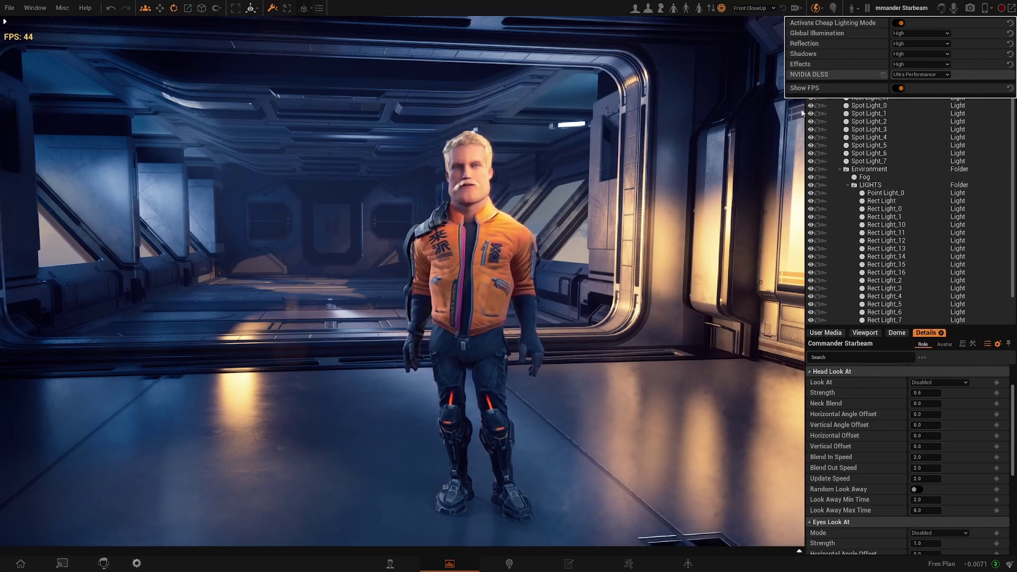
# - Examine the character in the corridor from closer up and from different angles
pyautogui.moveTo(572, 265); pyautogui.dragTo(604, 265, button='right')
pyautogui.press('w')
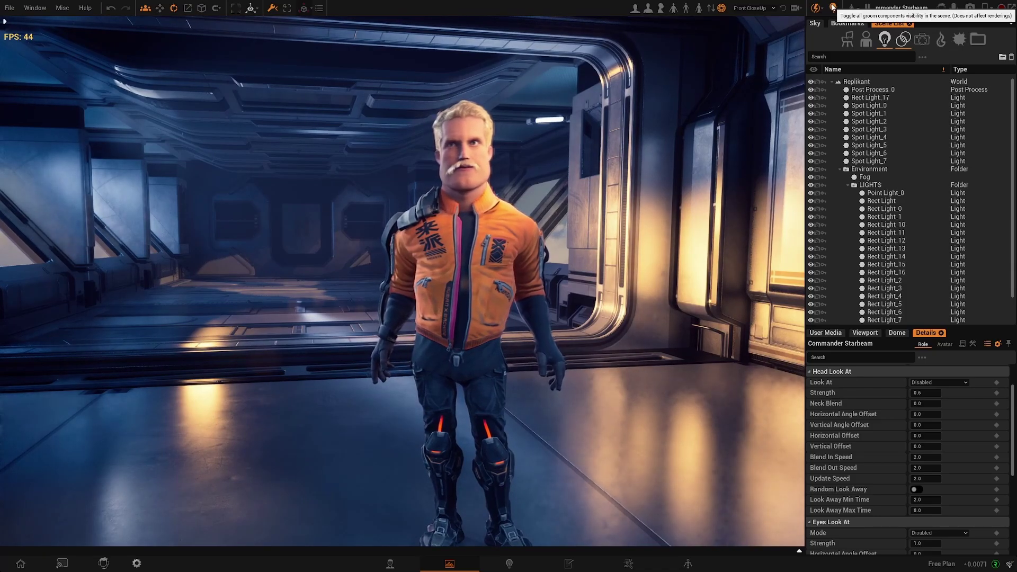
pyautogui.press('s')
pyautogui.moveTo(545, 281); pyautogui.dragTo(588, 297, button='right')
pyautogui.press('a')
pyautogui.press('w')
pyautogui.press('d')
pyautogui.press('s')
pyautogui.press('w')
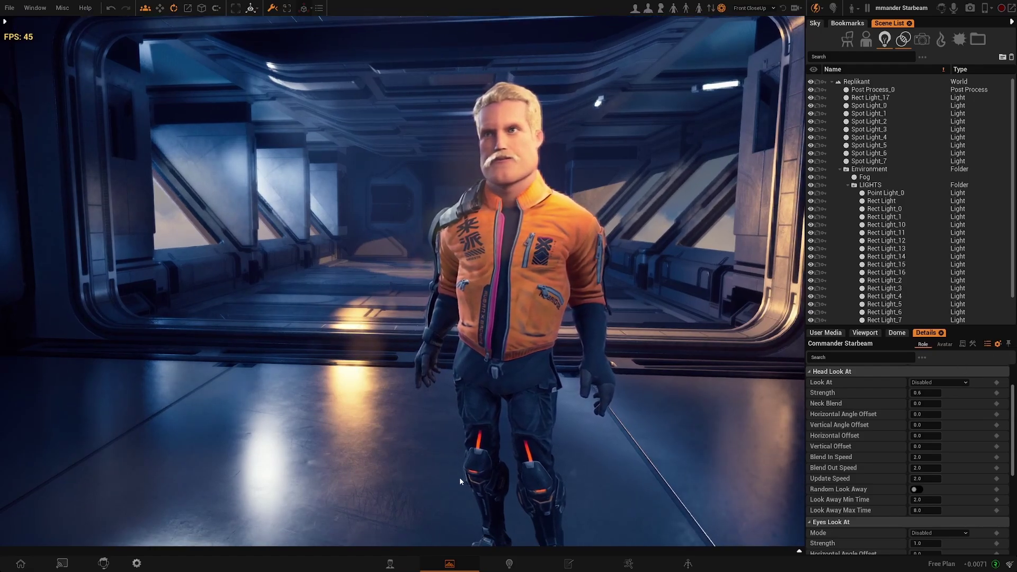
# - Open the timeline and the render settings window, and place the window where all its settings can be read
pyautogui.click(798, 553)
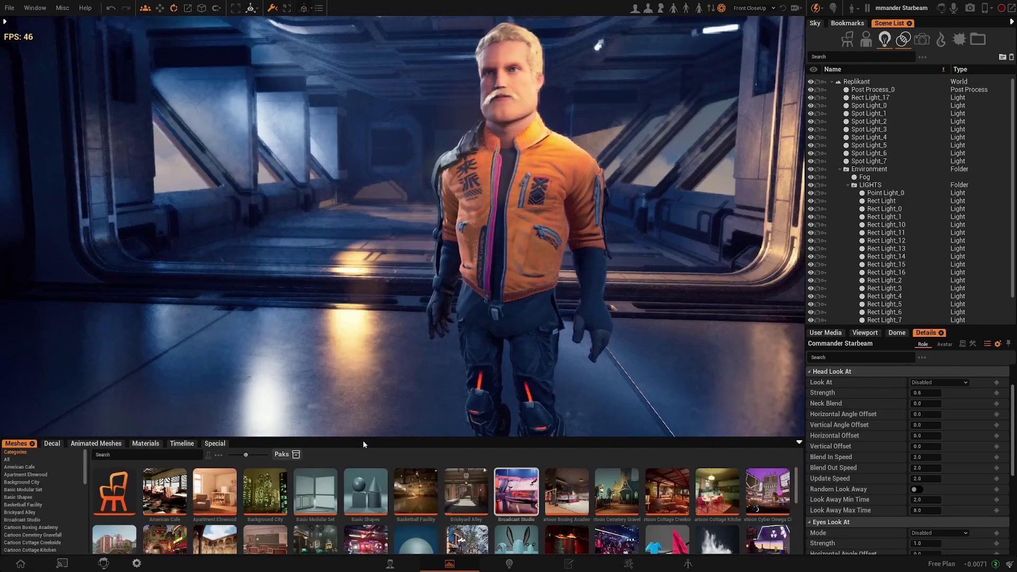
pyautogui.click(179, 445)
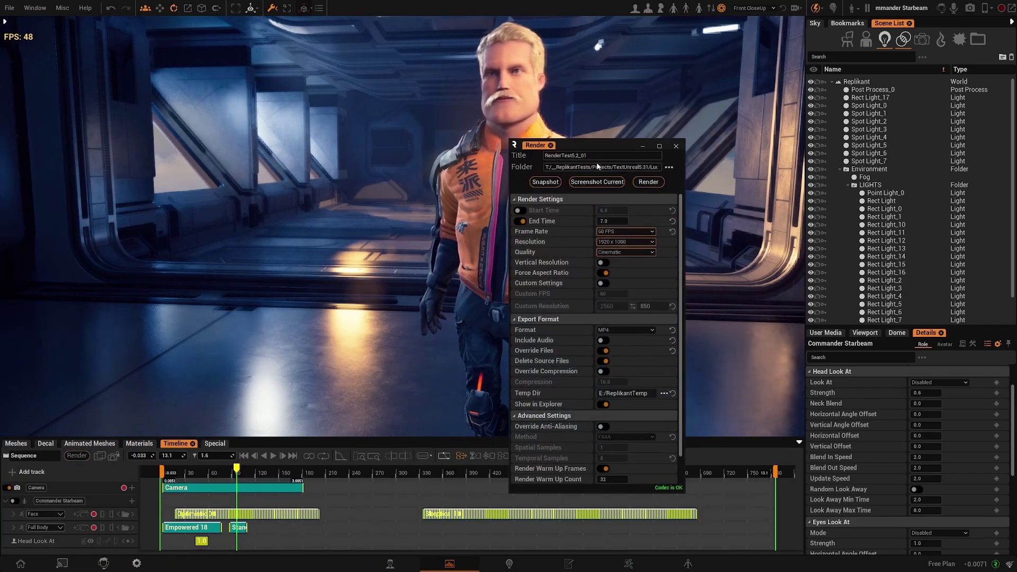
pyautogui.moveTo(590, 140); pyautogui.dragTo(483, 84)
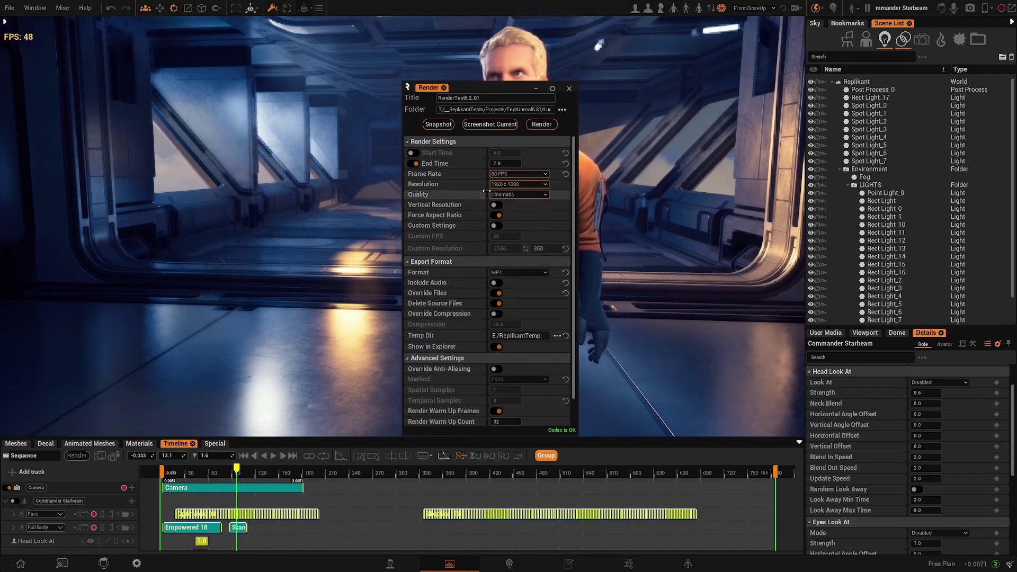
# - Examine the DLSS Quality options in the advanced render settings and close the render window
pyautogui.scroll(-3, 493, 202)
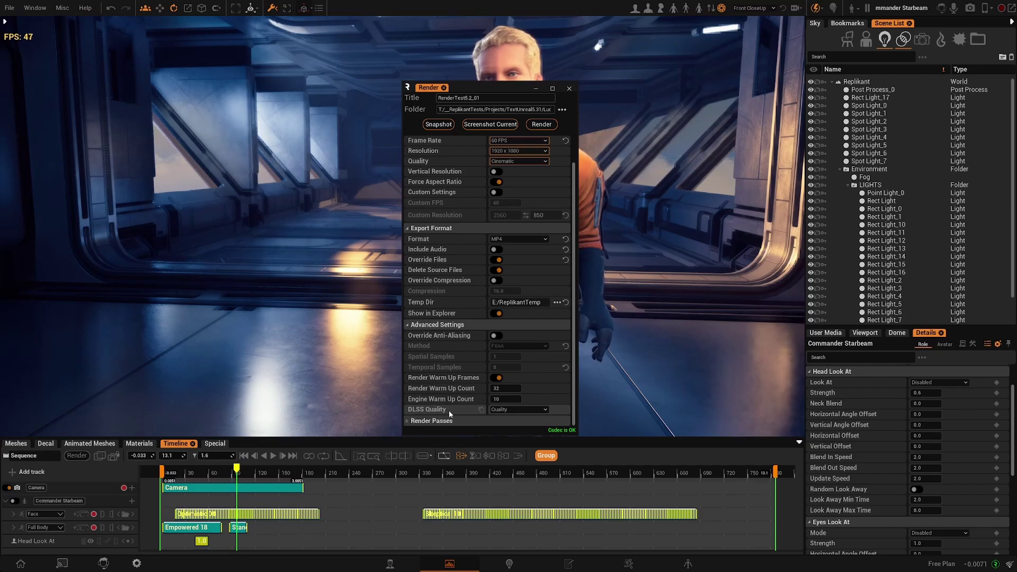
pyautogui.click(539, 410)
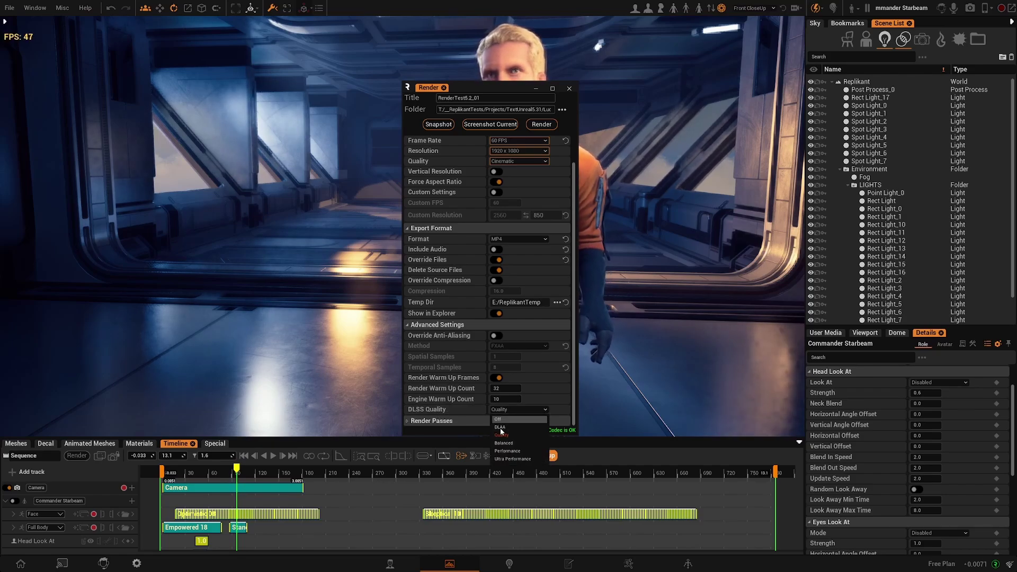
pyautogui.click(558, 410)
pyautogui.scroll(3, 523, 148)
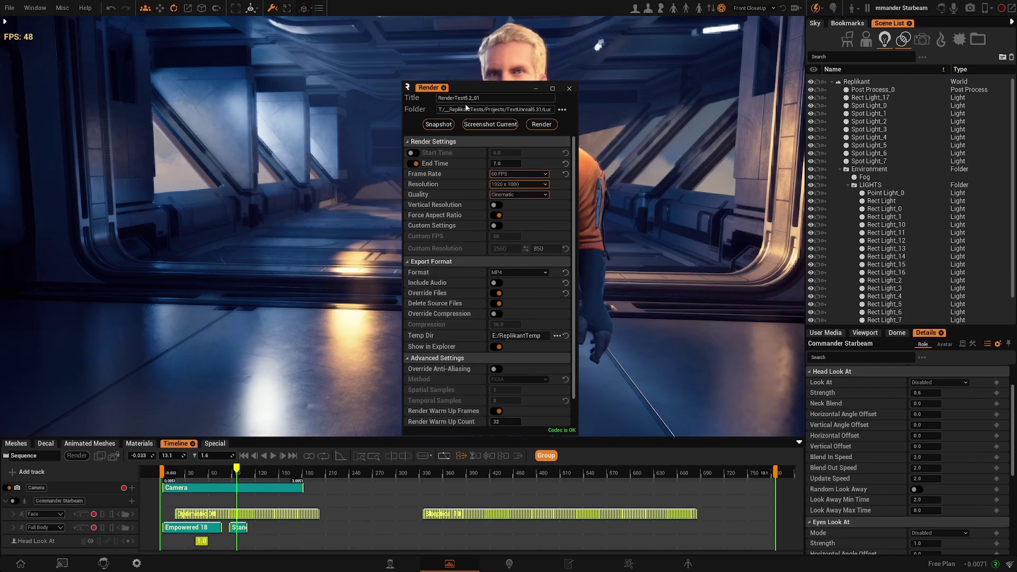
pyautogui.moveTo(484, 89); pyautogui.dragTo(498, 82)
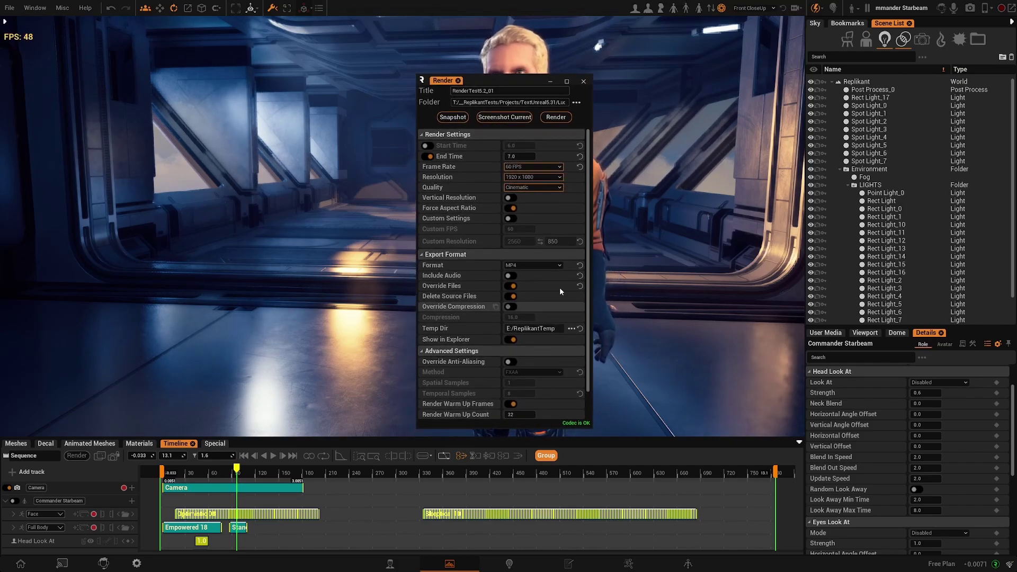
pyautogui.click(584, 82)
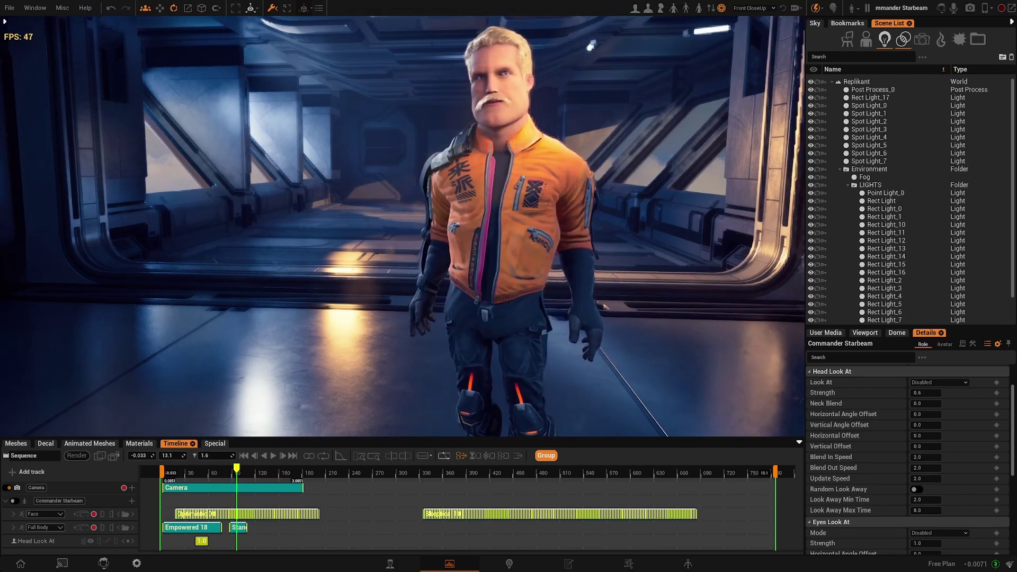